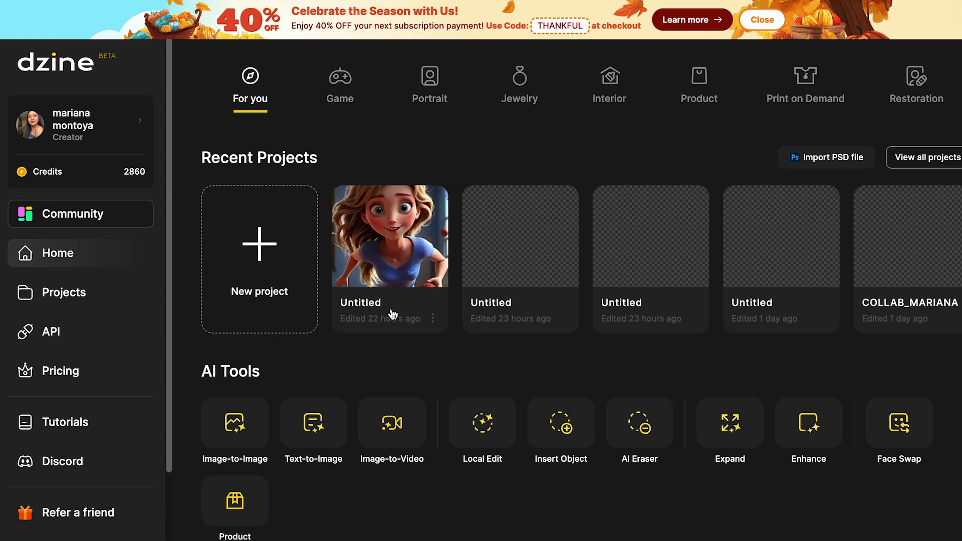
Step: Create a new project with a 1:1 canvas of 1536 × 1536
left_click(258, 254)
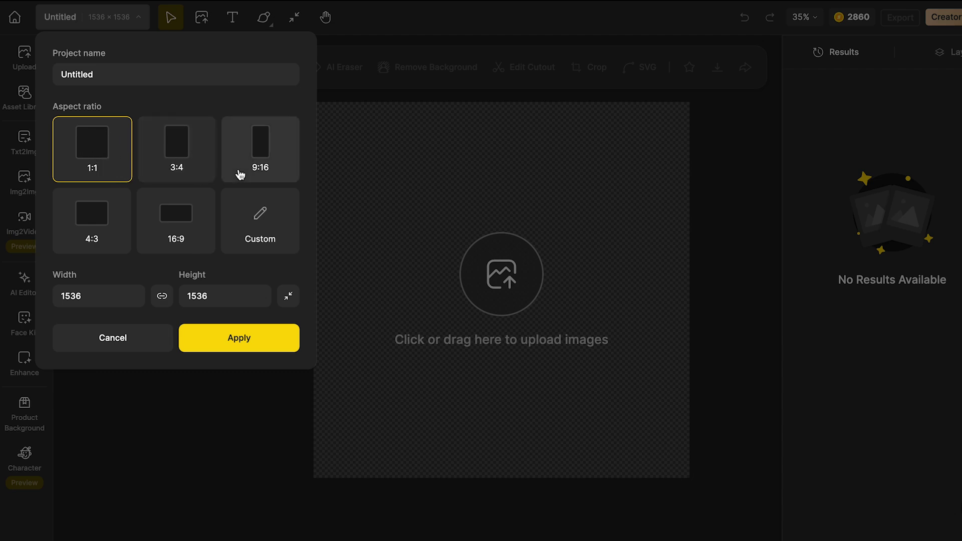
left_click(260, 222)
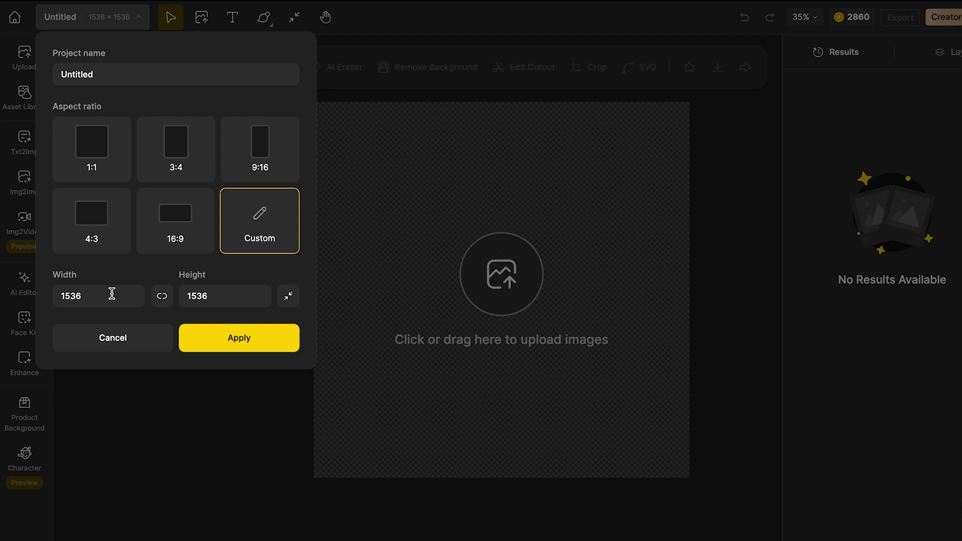
left_click(103, 162)
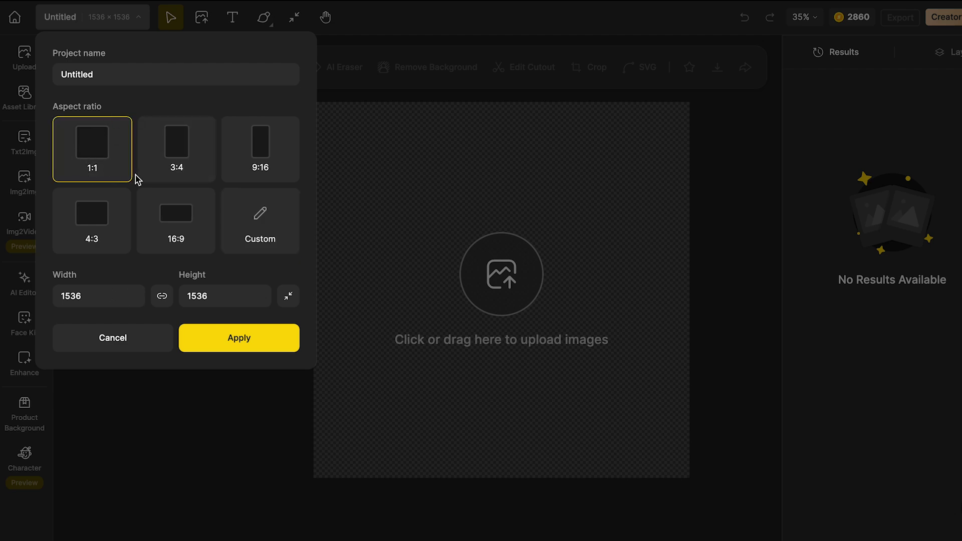
left_click(223, 345)
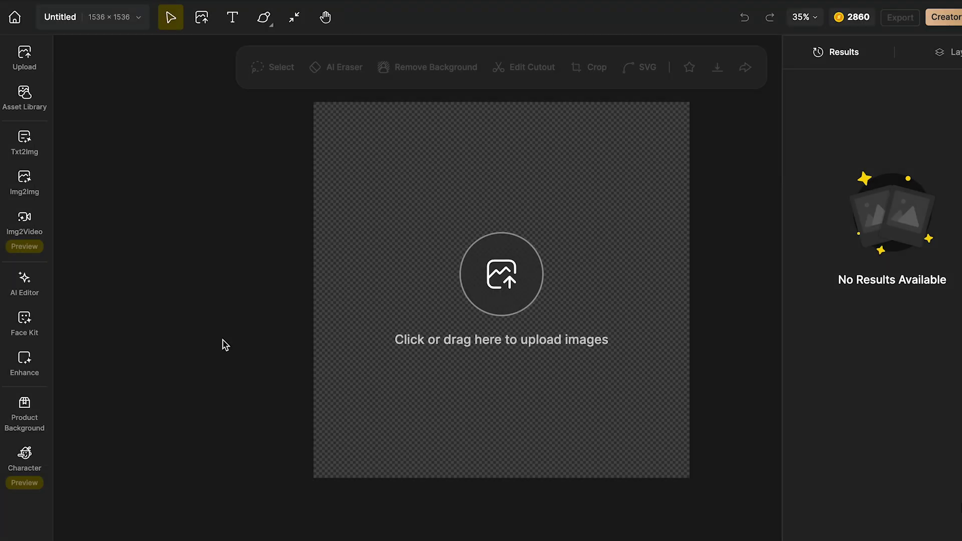
Step: Start a text-to-image generation with the prompt "Create a brown-haired, blue-eyed boy with a blue T-shirt"
mouse_move(24, 185)
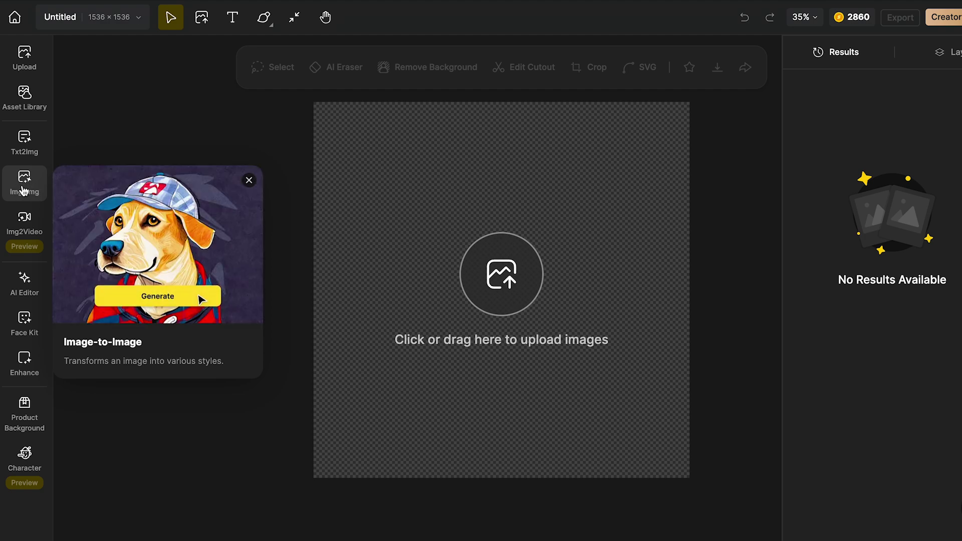
left_click(25, 145)
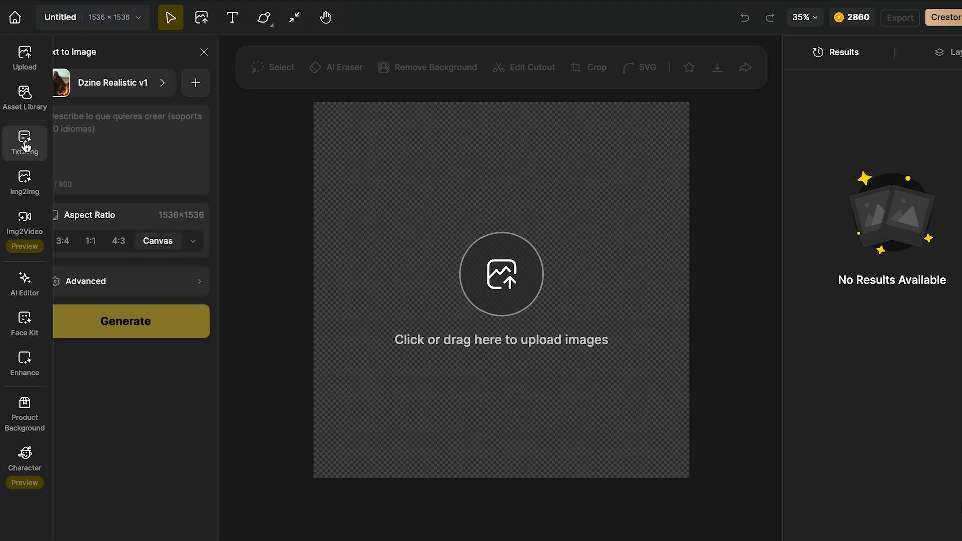
left_click(75, 134)
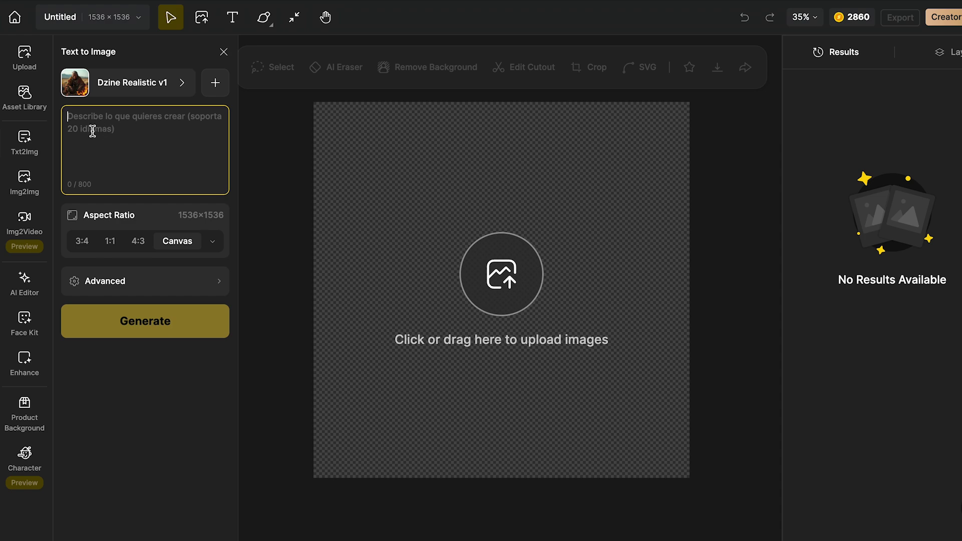
type("Create a brown-haired, blue-eyed boy with a blue T-shirt.")
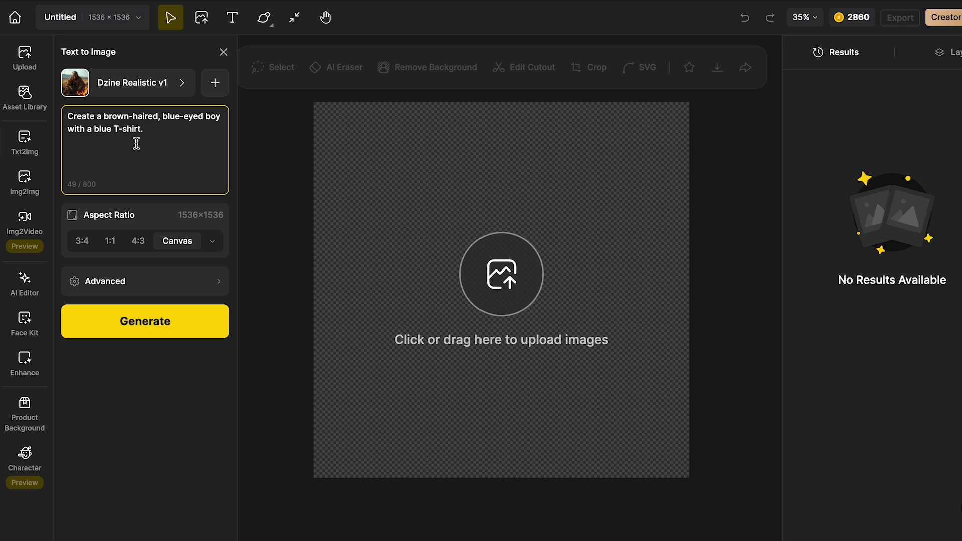
key("BackSpace")
Step: Browse the available styles and choose Toon Face for the text-to-image generation
left_click(183, 89)
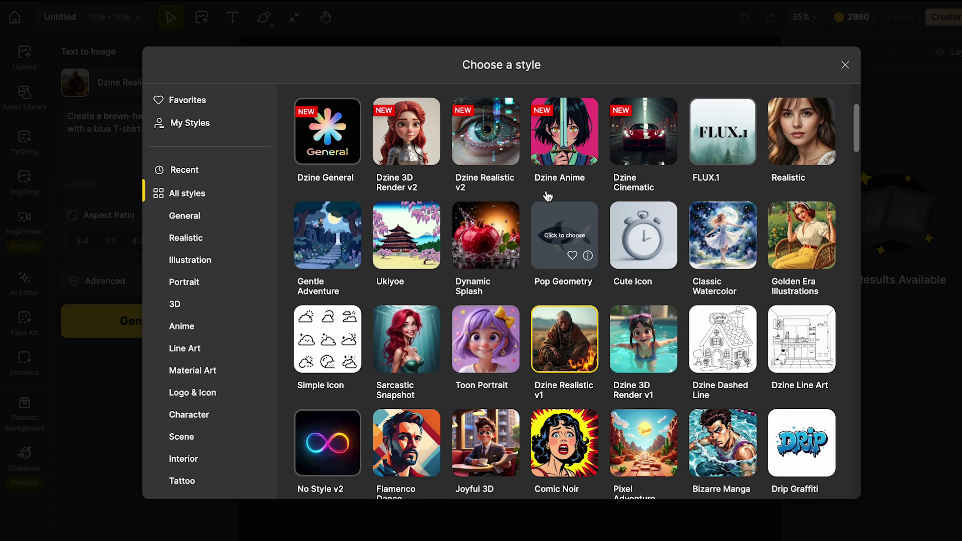
scroll(416, 296, "down", 10)
scroll(443, 298, "down", 5)
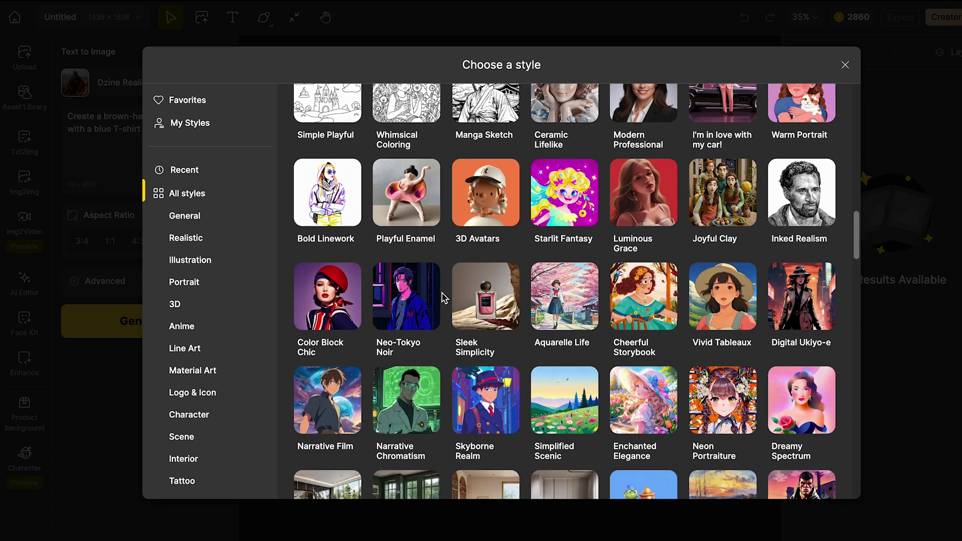
scroll(444, 297, "down", 3)
scroll(443, 296, "up", 12)
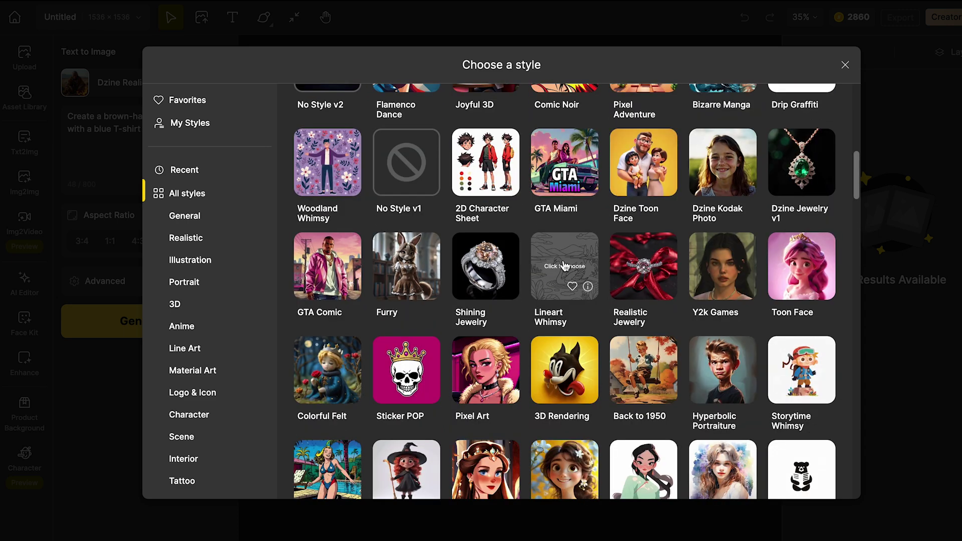
left_click(805, 265)
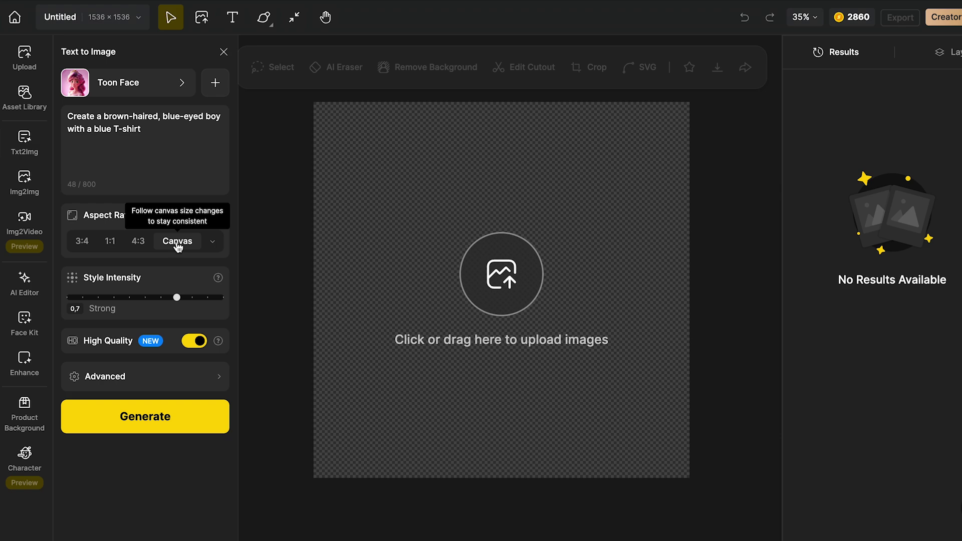
Step: Try the 4:3, 1:1 and 3:4 aspect ratios, and return the setting to Canvas
left_click(138, 244)
left_click(112, 245)
left_click(82, 242)
left_click(179, 242)
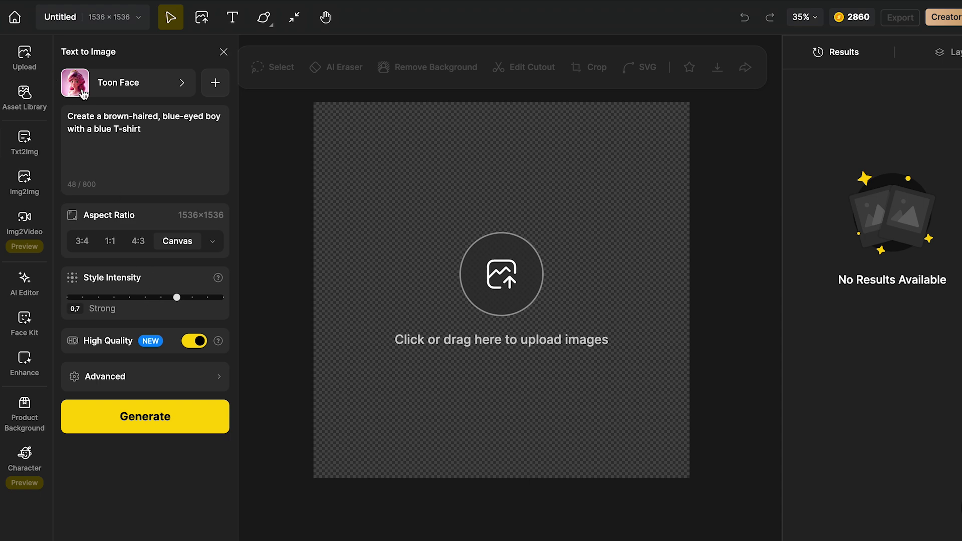
Step: Try weaker and stronger style intensities and set the value to 0.6 (Medium)
left_click(193, 298)
left_click(115, 309)
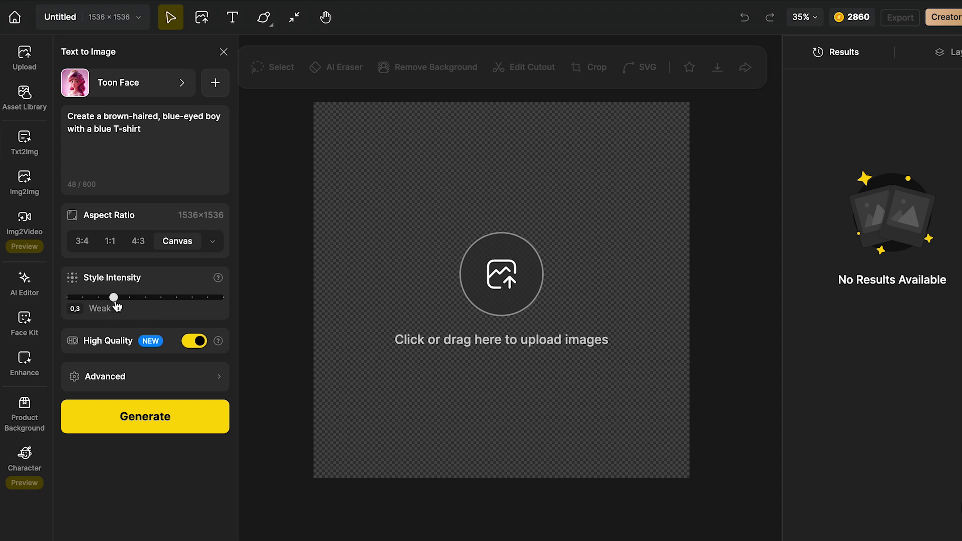
left_click(83, 299)
left_click(192, 297)
left_click(208, 298)
left_click(161, 298)
Step: Check the advanced negative prompt and seed options, and generate the text-to-image results
left_click(117, 371)
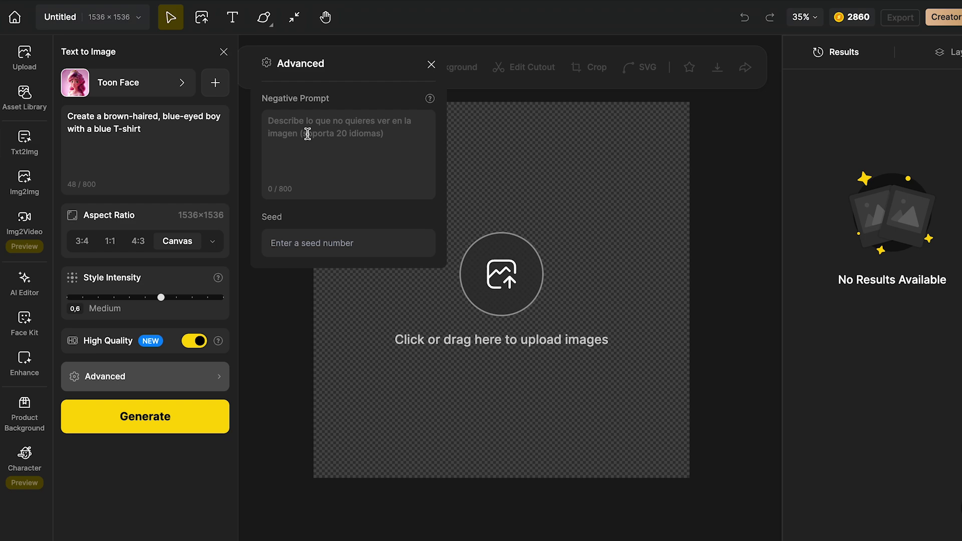
left_click(431, 66)
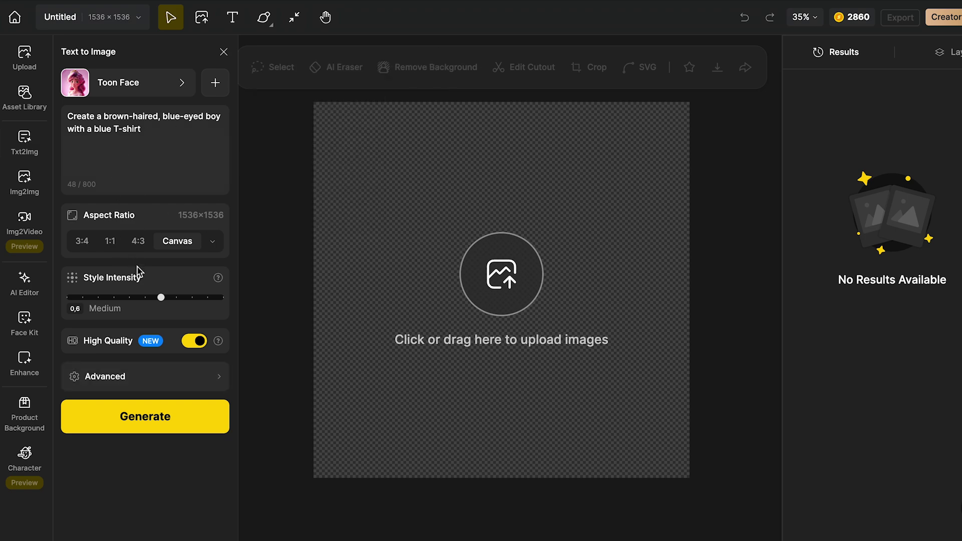
left_click(143, 425)
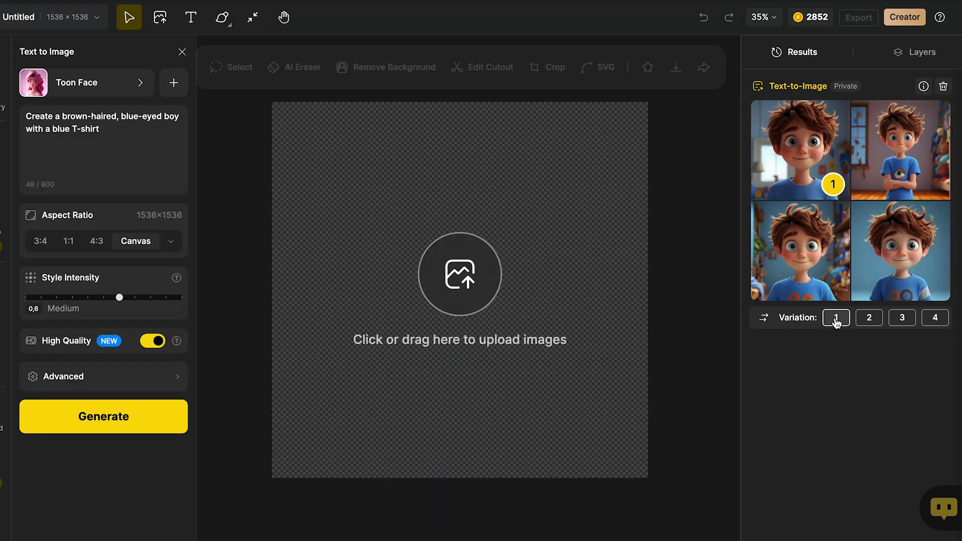
Step: Generate variations of the second boy image and place the fourth variation on the canvas
left_click(869, 318)
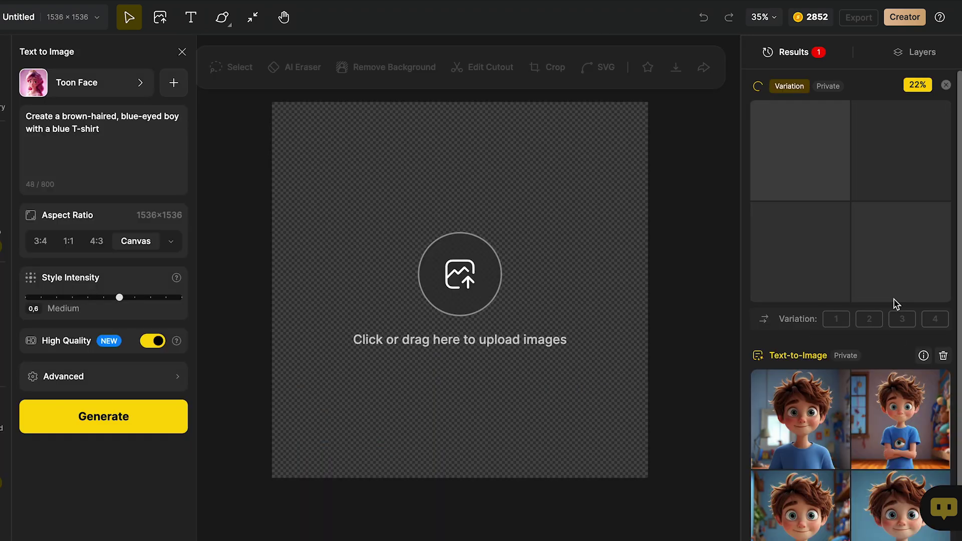
mouse_move(896, 371)
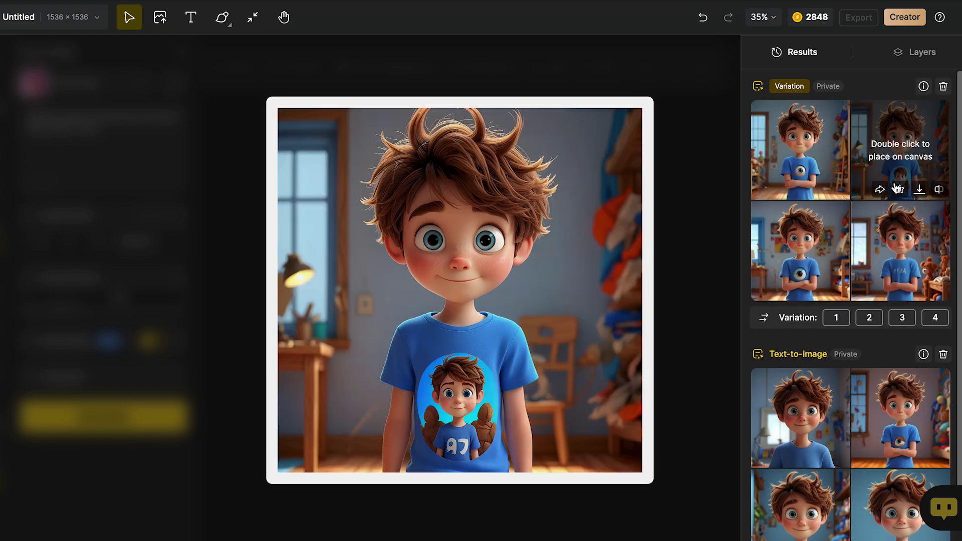
double_click(898, 258)
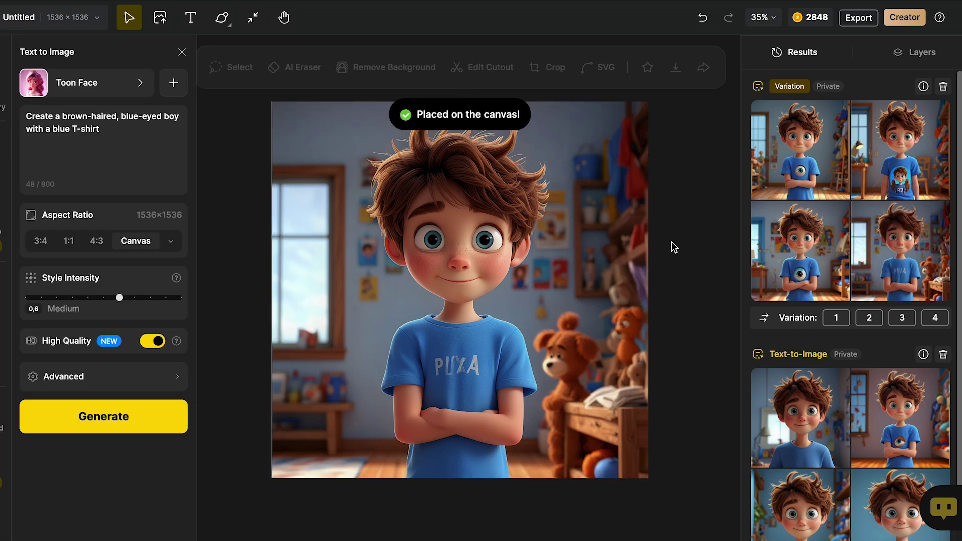
Step: Select the boy image for Image-to-Image and create a Quick Style from that canvas image
left_click(525, 311)
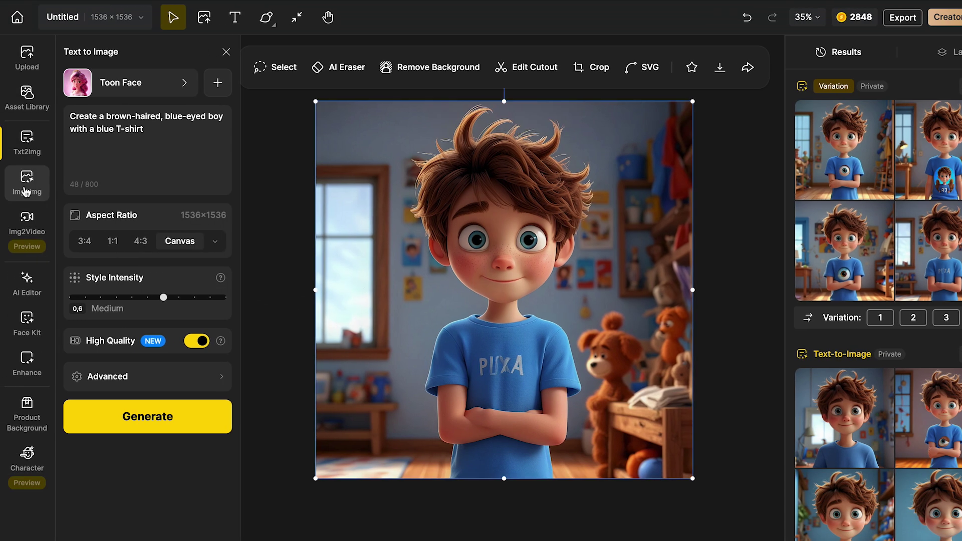
left_click(25, 190)
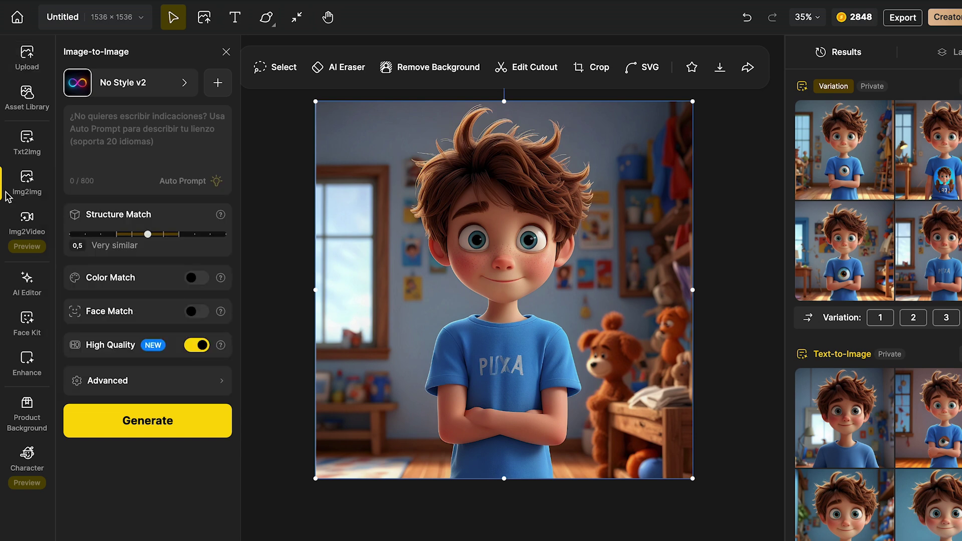
mouse_move(36, 195)
left_click(219, 88)
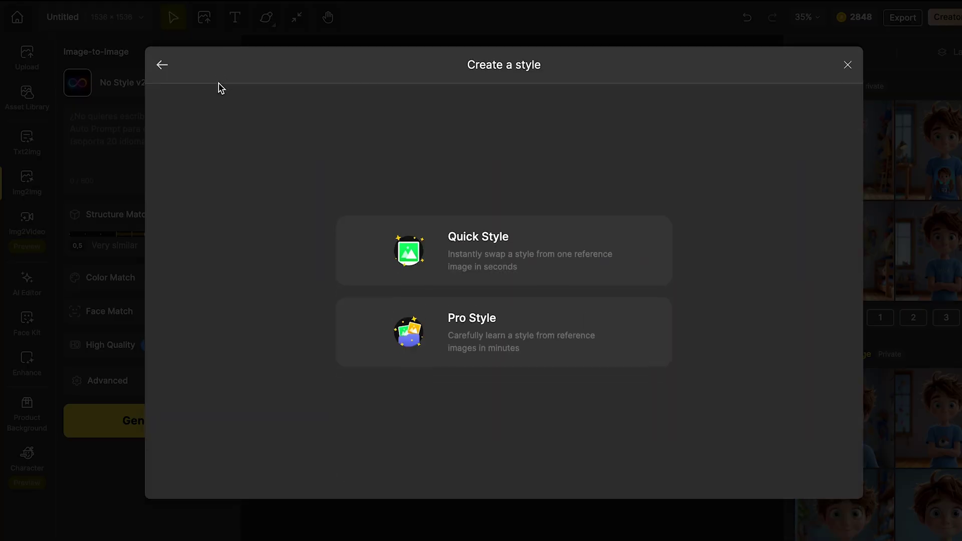
left_click(470, 253)
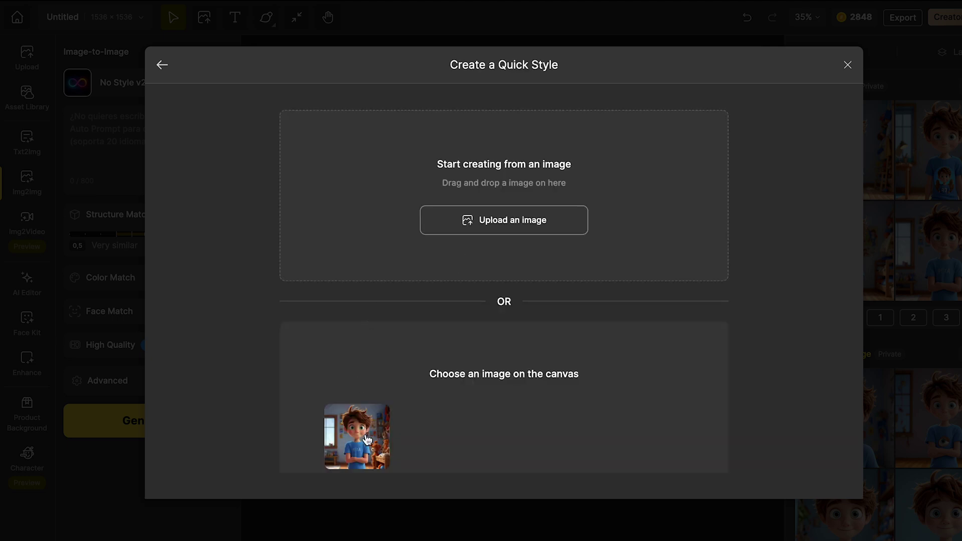
scroll(367, 439, "down", 1)
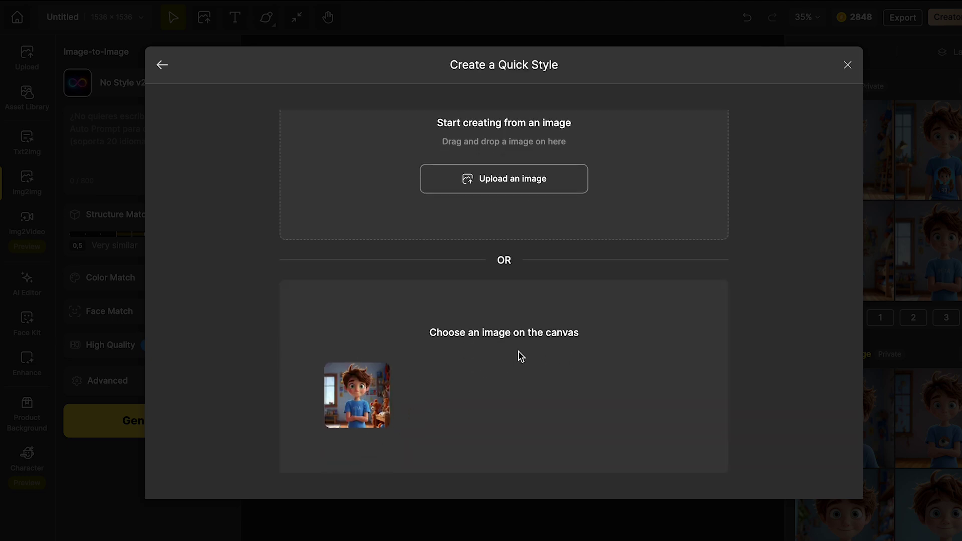
left_click(359, 398)
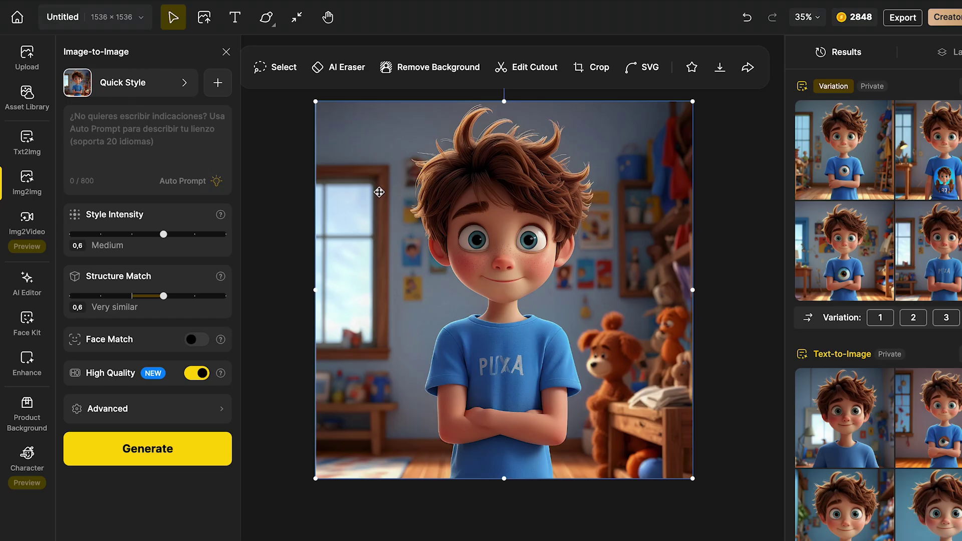
Step: Enter the image-to-image prompt "Boy holding a basketball" and turn on Face Match
left_click(166, 135)
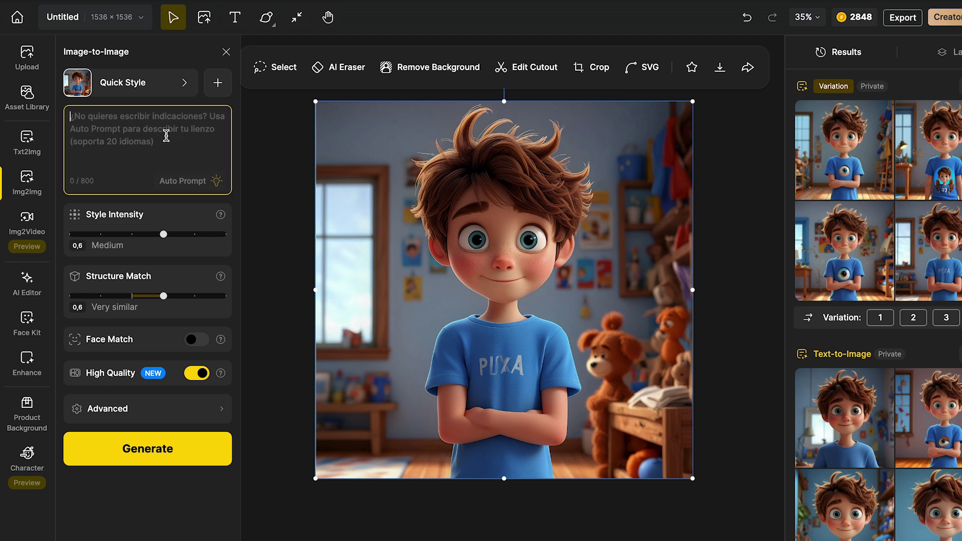
left_click(281, 160)
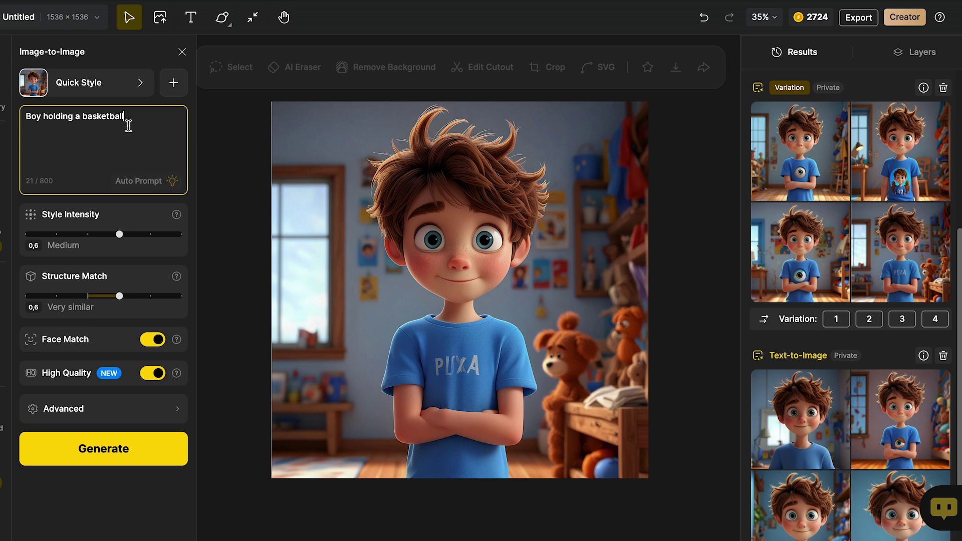
key("Escape")
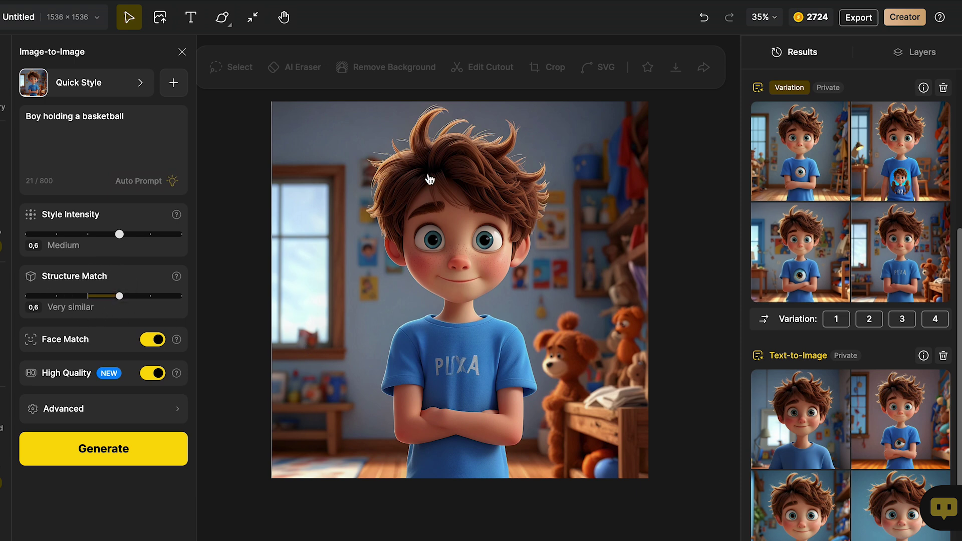
left_click(152, 341)
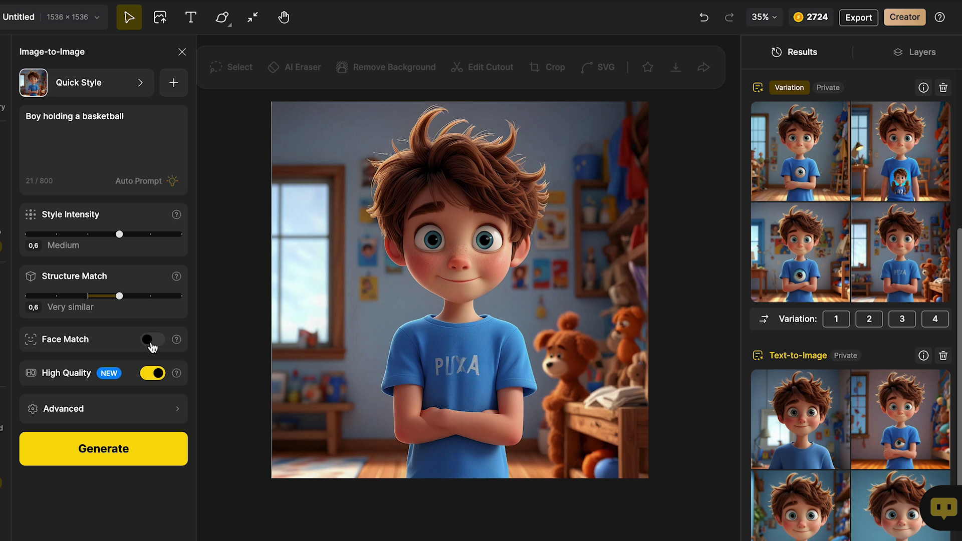
left_click(152, 342)
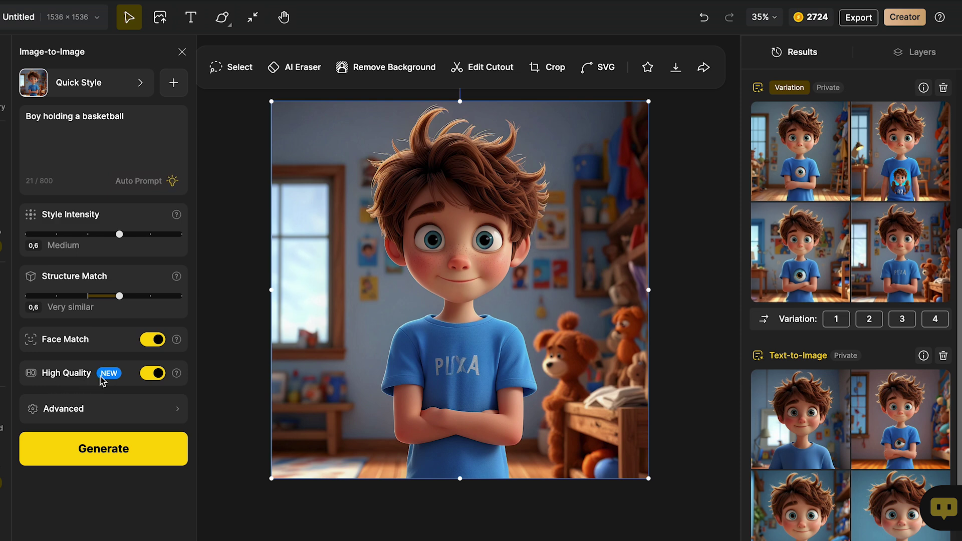
Step: Check the advanced options, generate the image-to-image results and place the first one on the canvas
left_click(143, 410)
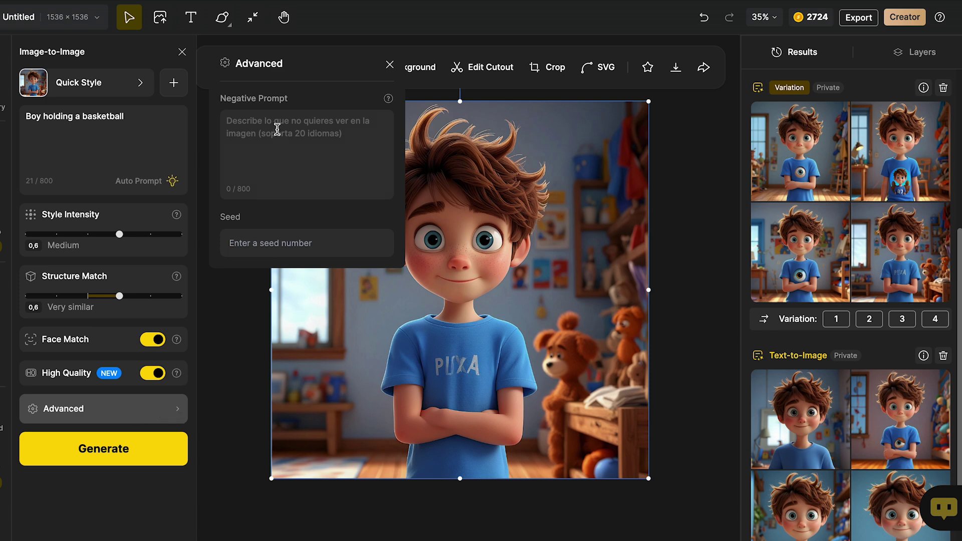
left_click(206, 196)
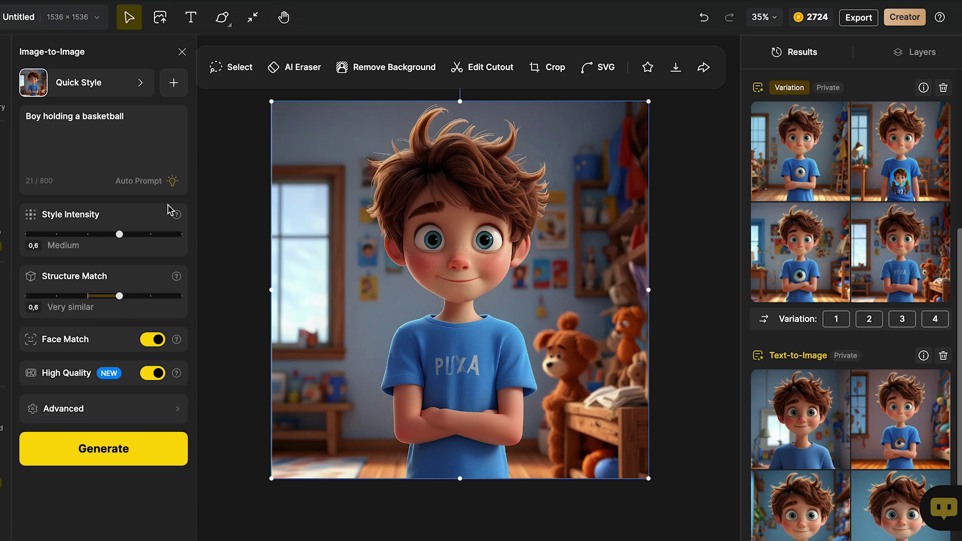
left_click(144, 465)
mouse_move(790, 150)
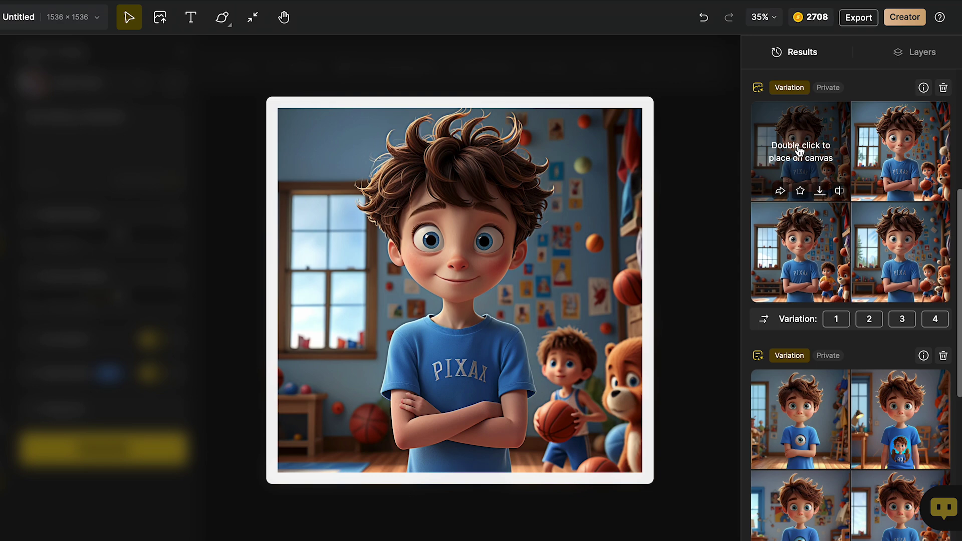
double_click(800, 152)
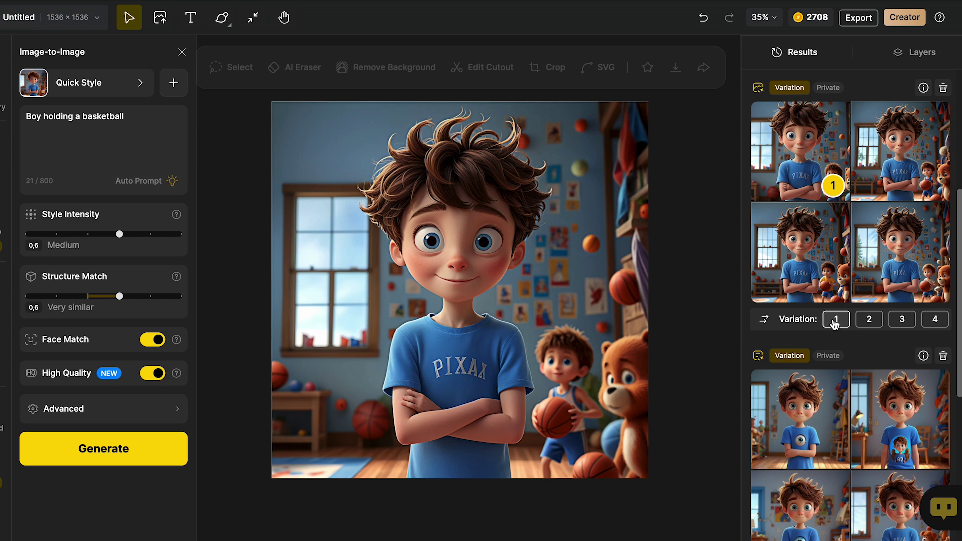
Step: Generate variations of the first image-to-image result
left_click(836, 320)
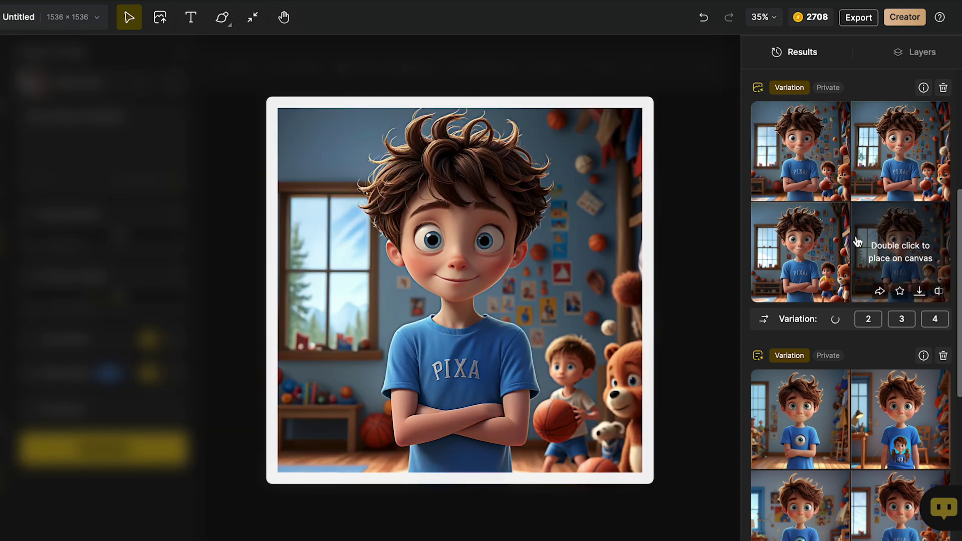
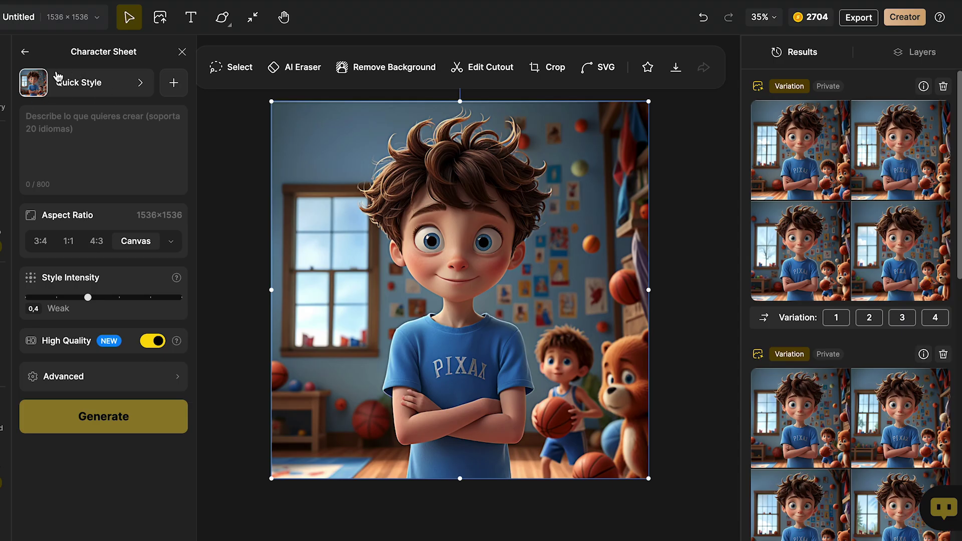
Step: Look through the available styles for the character sheet and keep the Quick Style
left_click(141, 84)
scroll(408, 299, "down", 10)
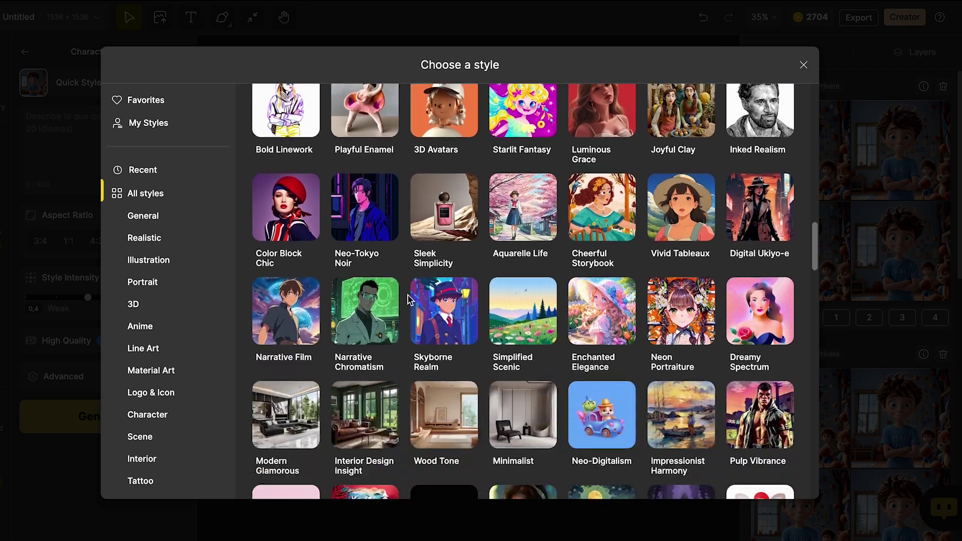
scroll(408, 298, "up", 12)
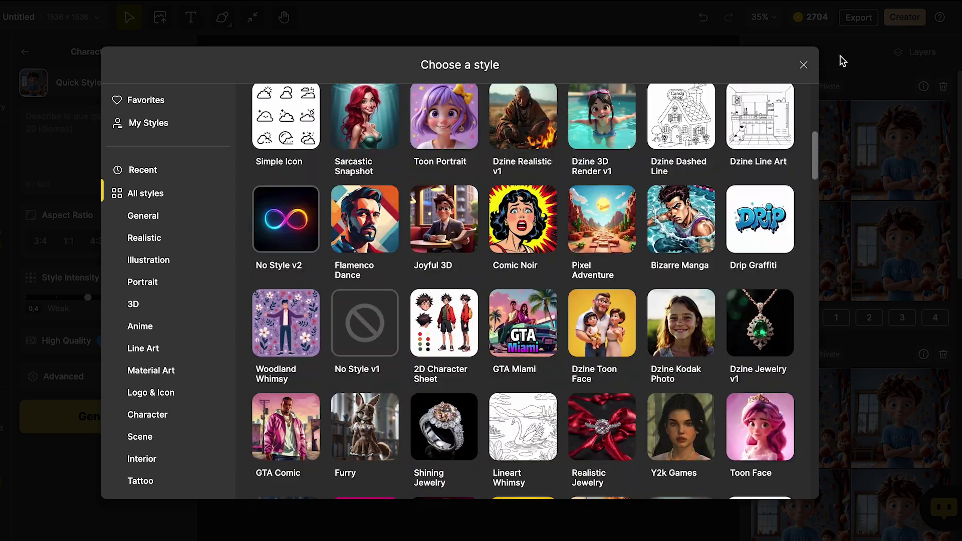
left_click(803, 66)
Step: Generate a character sheet from the prompt "Boy holding a basketball" at style intensity 0.6, and create variations of its first result
left_click(83, 118)
type("child holding a basketball")
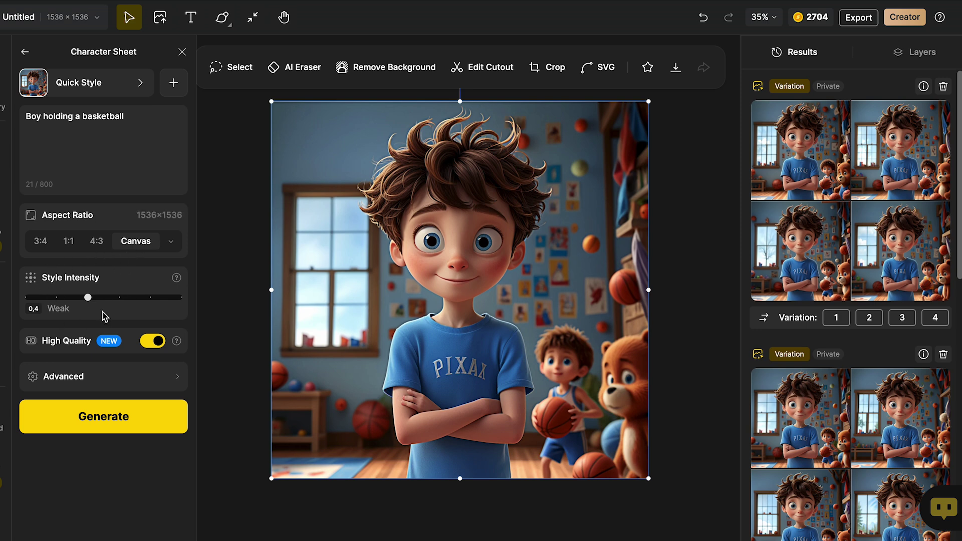
left_click(120, 298)
left_click(147, 427)
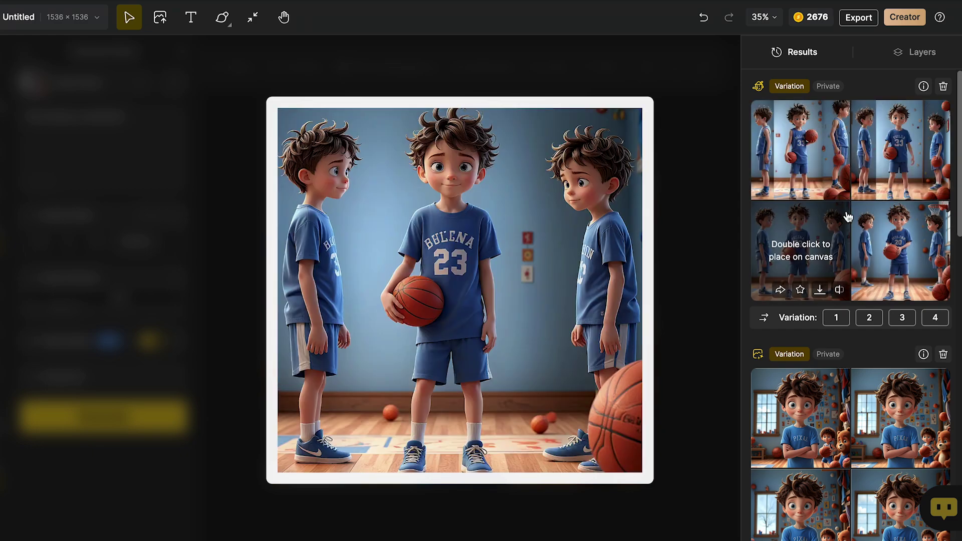
left_click(836, 318)
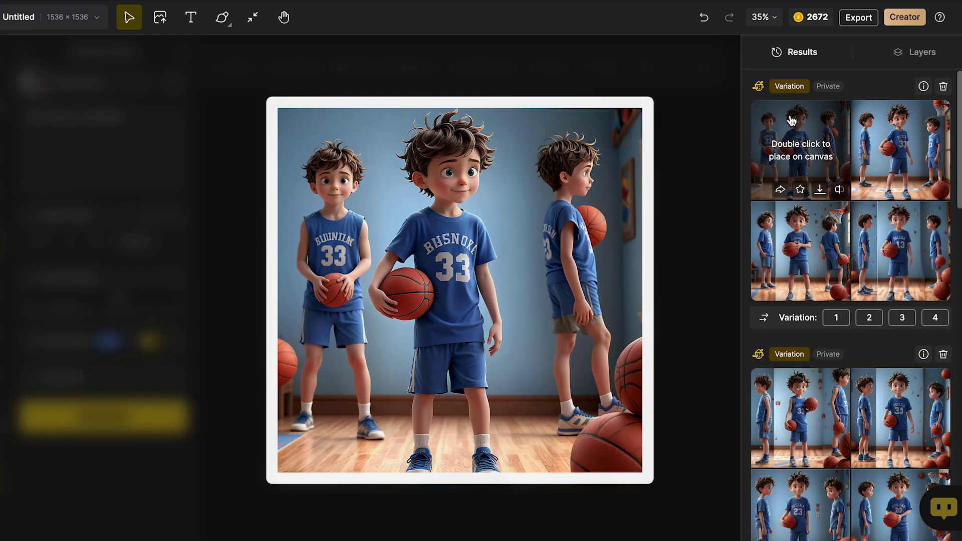
mouse_move(916, 136)
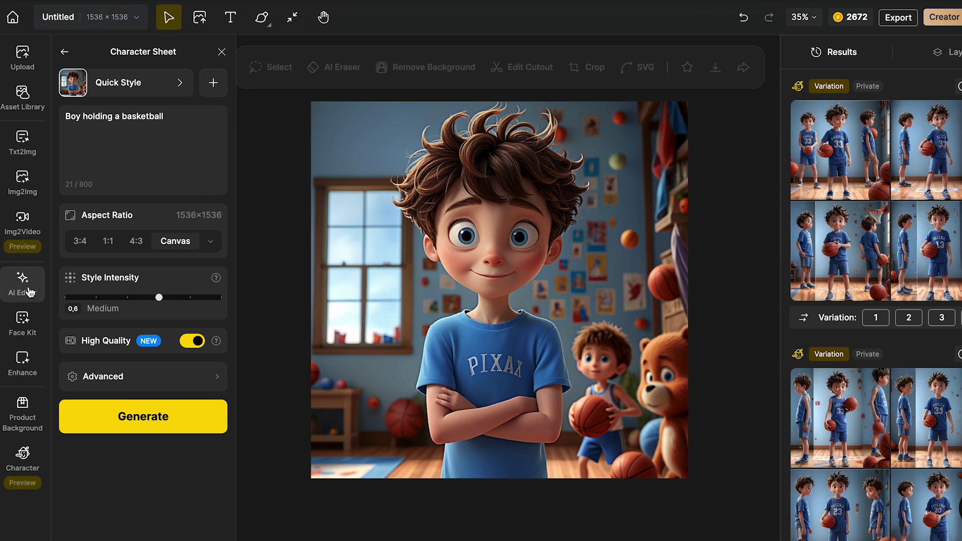
Step: Set up a Local Edit with the prompt "changes his hair color to blond" and the Toon Face style
left_click(34, 281)
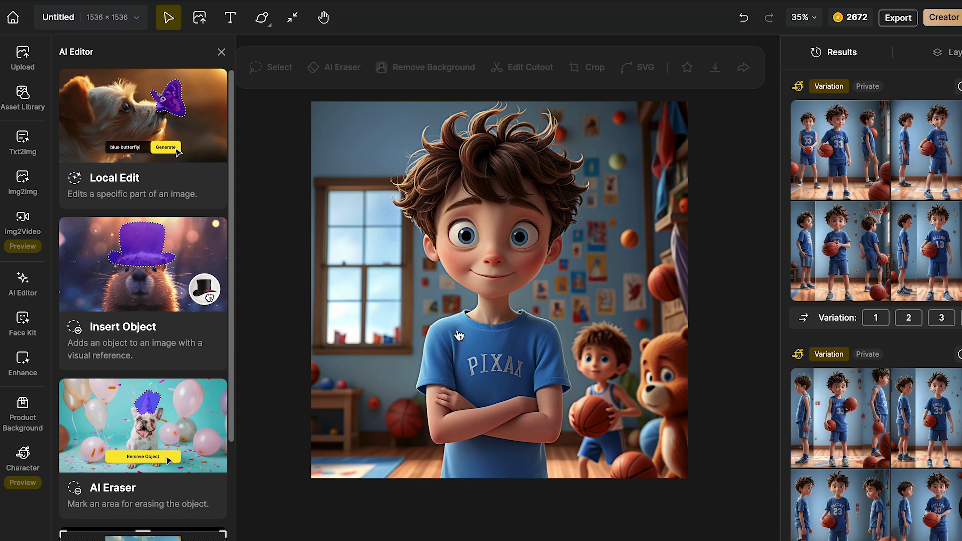
left_click(165, 125)
left_click(139, 150)
type("changes his hair color to blond")
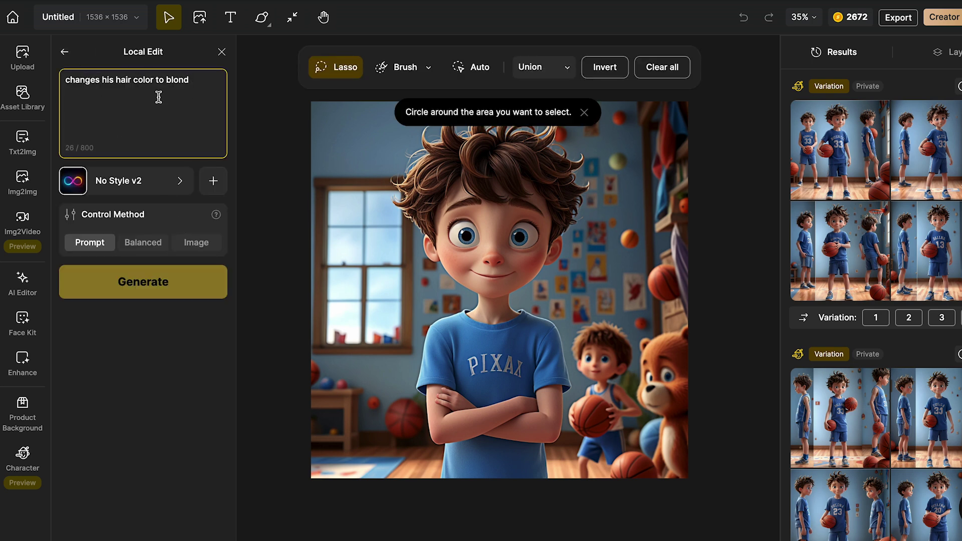
left_click(219, 190)
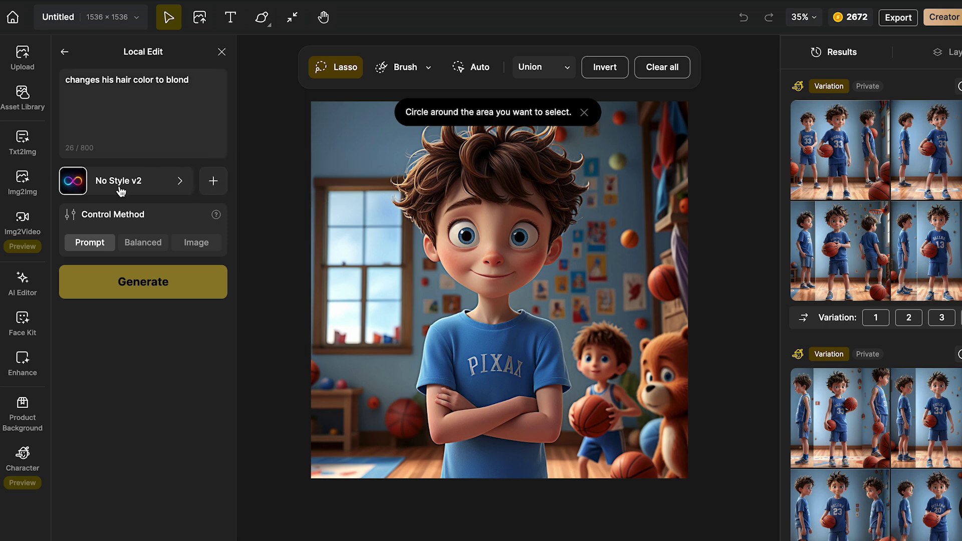
left_click(178, 183)
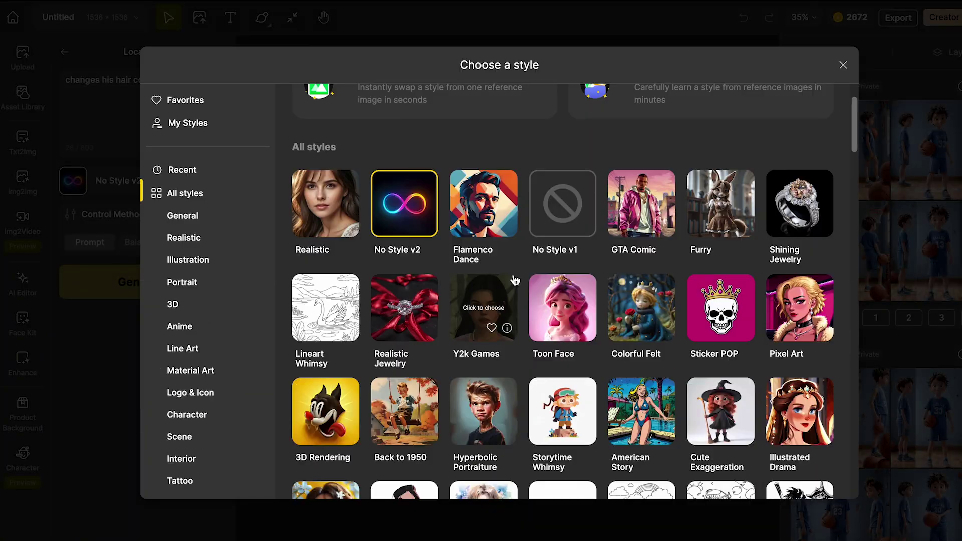
left_click(561, 308)
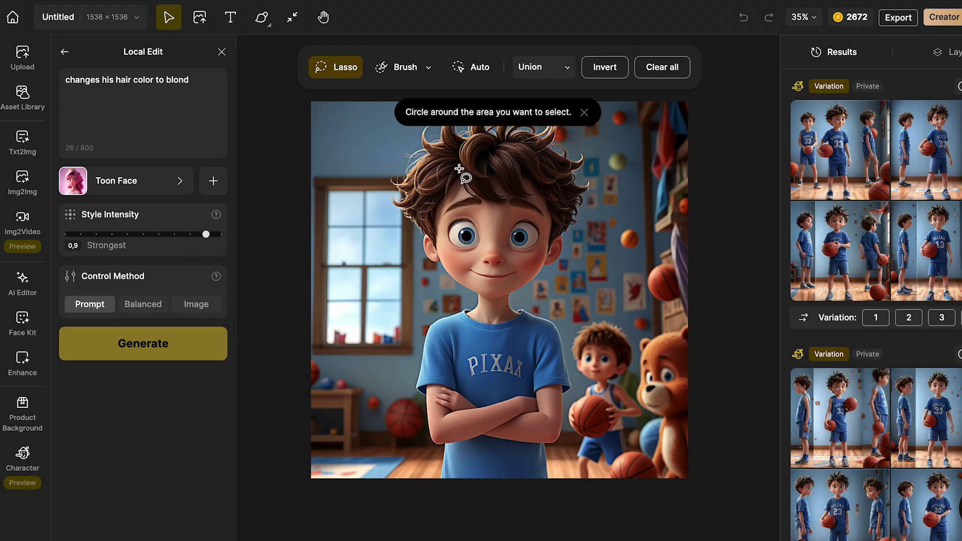
Step: Lasso the small background boy's hair, set the style intensity to 0.7 and generate the local edit
mouse_move(575, 356)
left_mouse_down()
mouse_move(584, 328)
mouse_move(626, 328)
mouse_move(635, 367)
mouse_move(618, 364)
left_mouse_up()
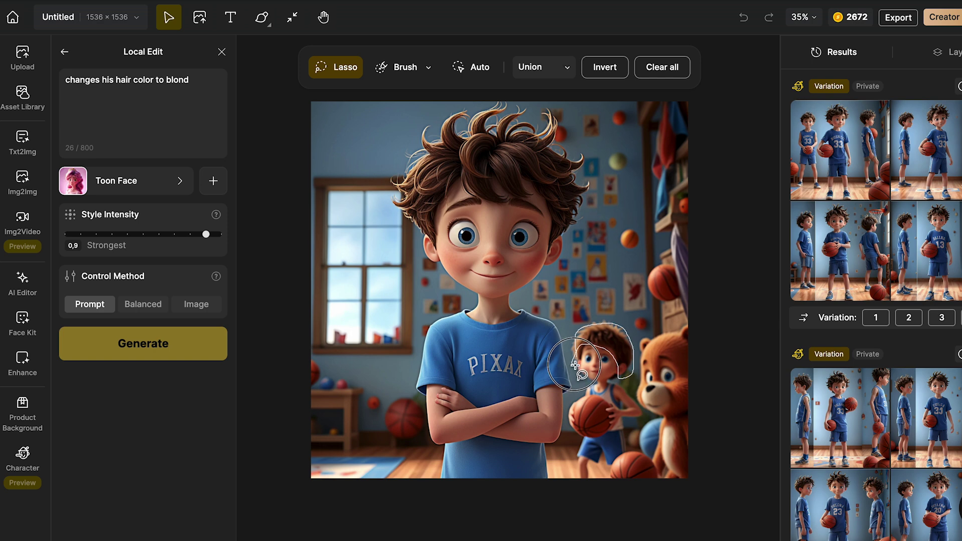
left_click_drag(575, 333, 576, 331)
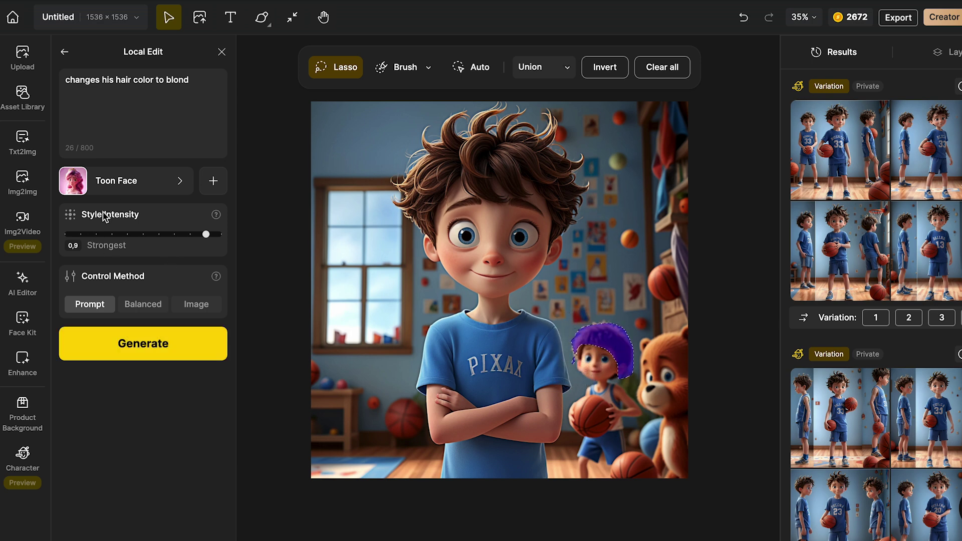
mouse_move(159, 234)
left_mouse_down()
mouse_move(143, 236)
mouse_move(160, 236)
left_mouse_up()
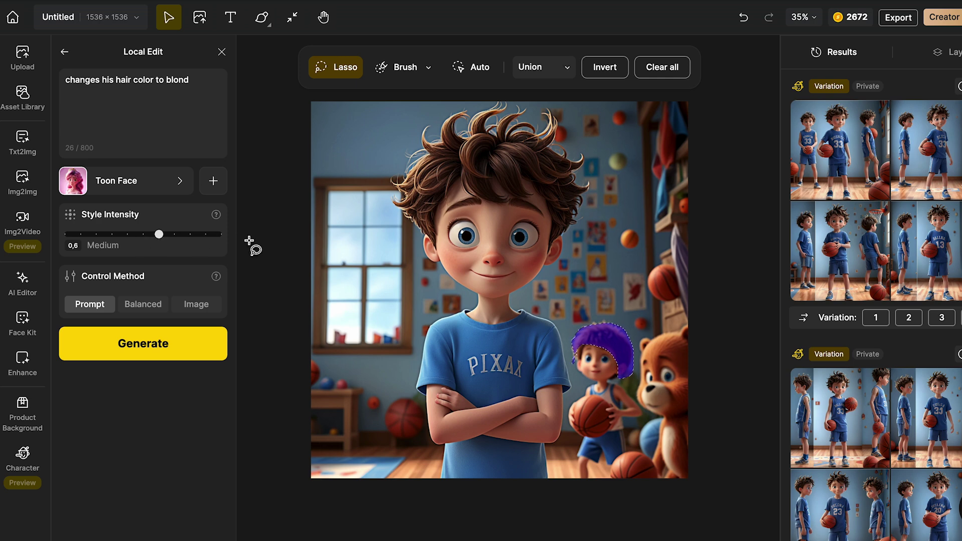
left_click(175, 234)
left_click(163, 355)
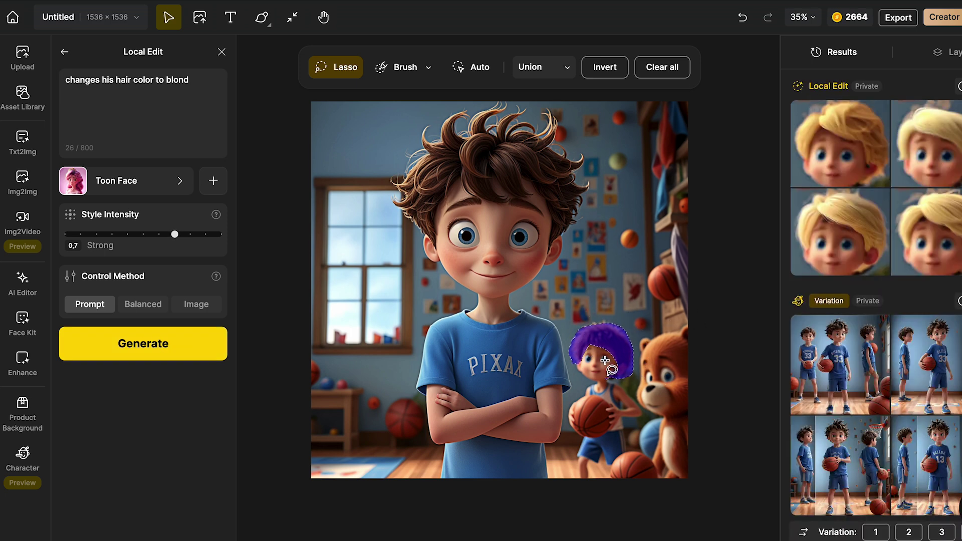
Step: Compare the blond hair results, place the first one on the canvas and leave Local Edit
mouse_move(833, 168)
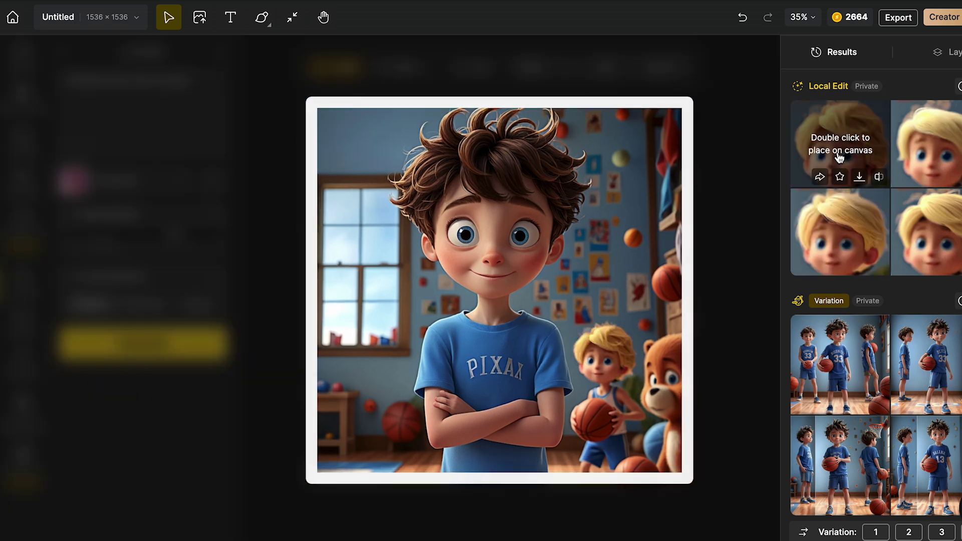
mouse_move(936, 214)
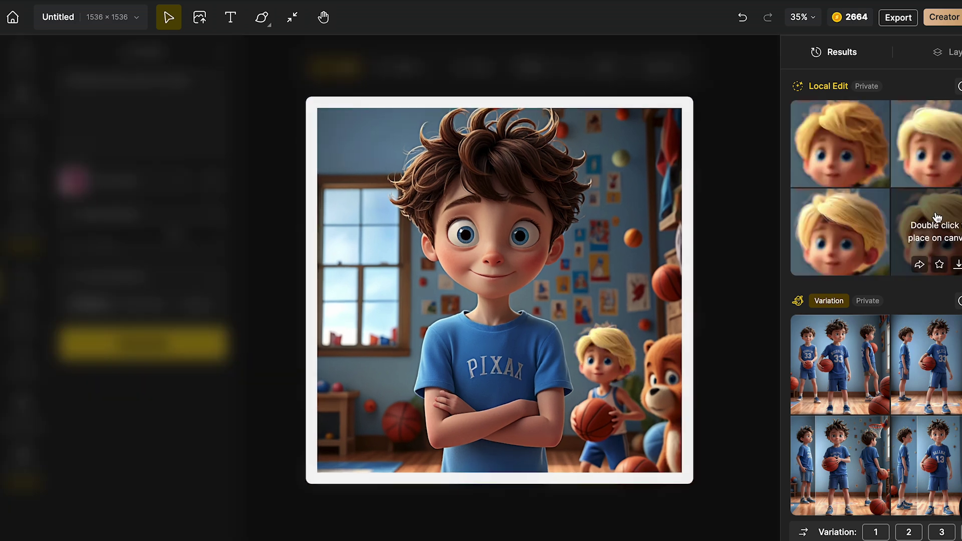
mouse_move(918, 149)
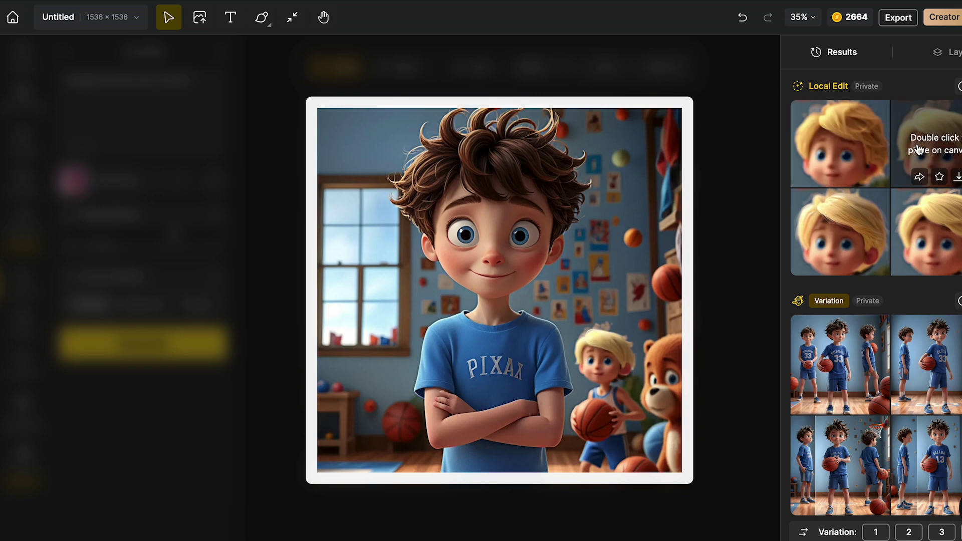
mouse_move(848, 149)
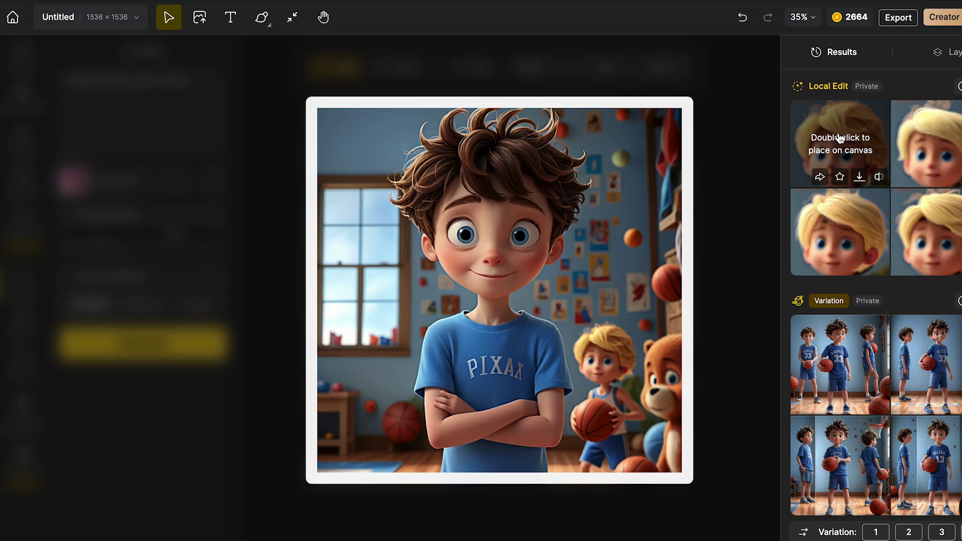
double_click(840, 139)
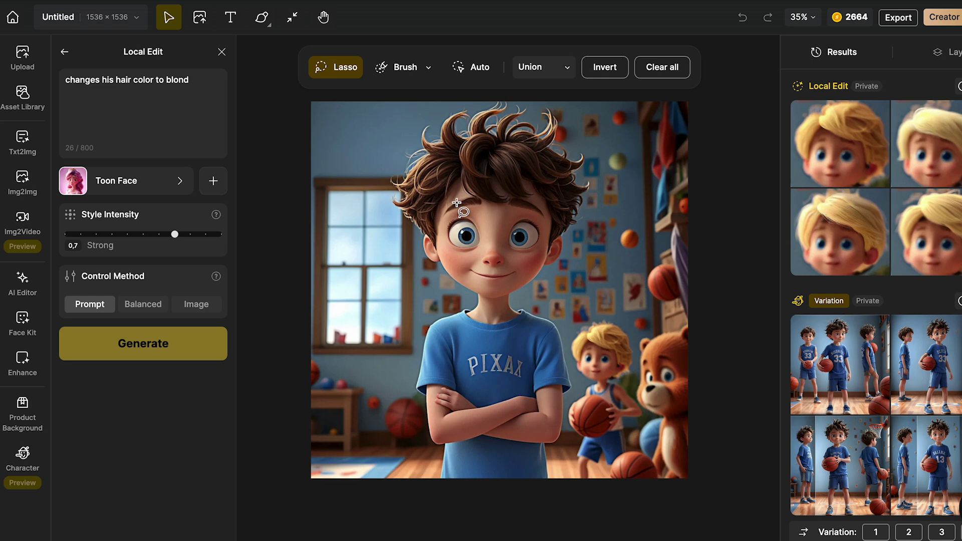
key("Escape")
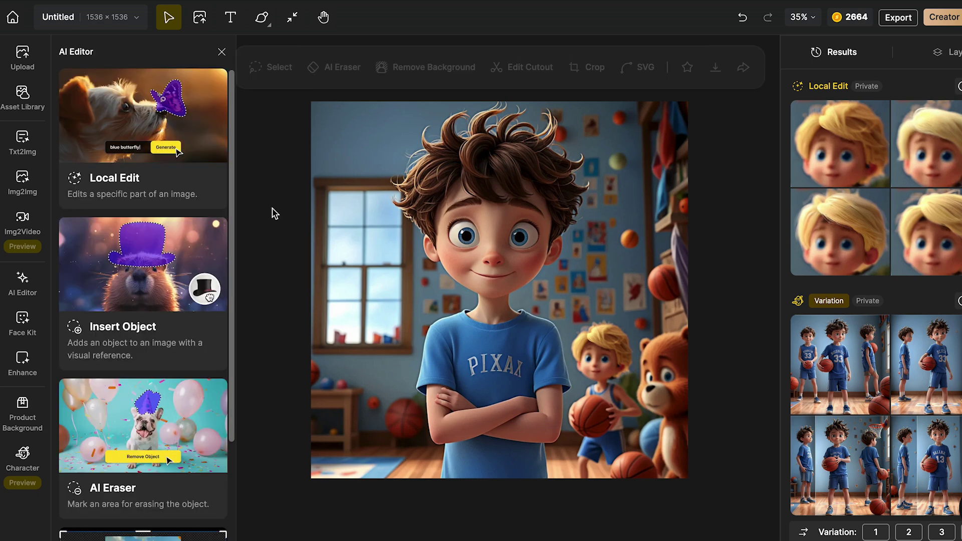
Step: Set up Insert Object with the basketball hoop reference image, the prompt "Add this basketball hoop to the image" and object match 0.5
left_click(148, 256)
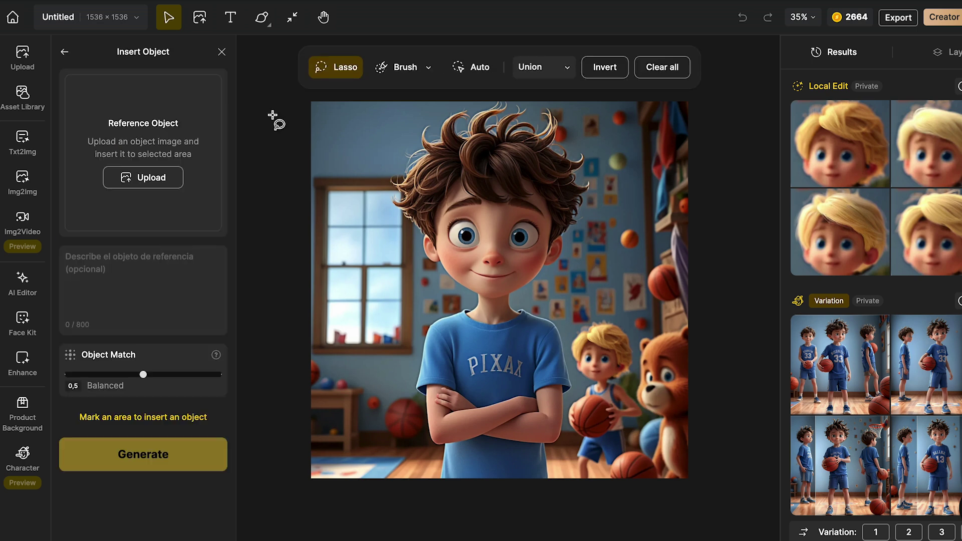
left_click(146, 178)
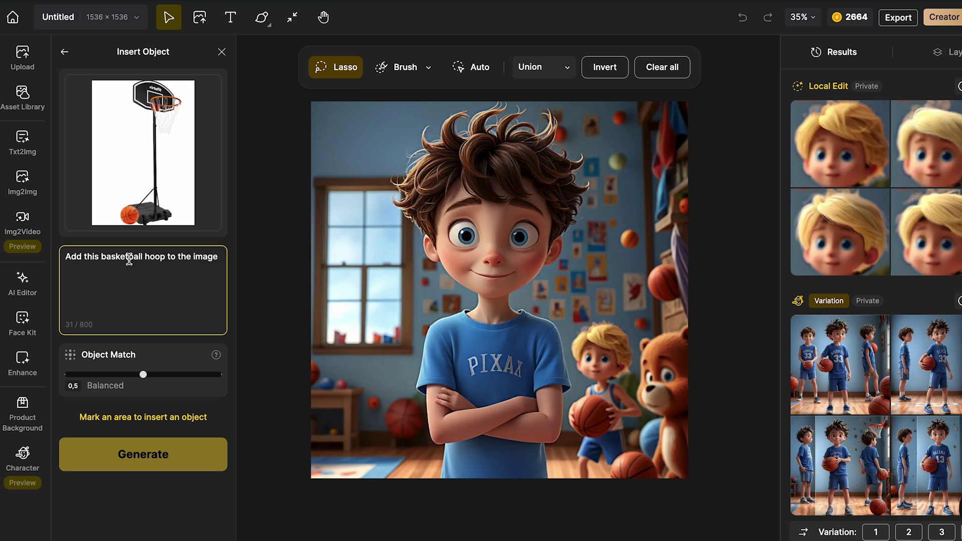
mouse_move(115, 158)
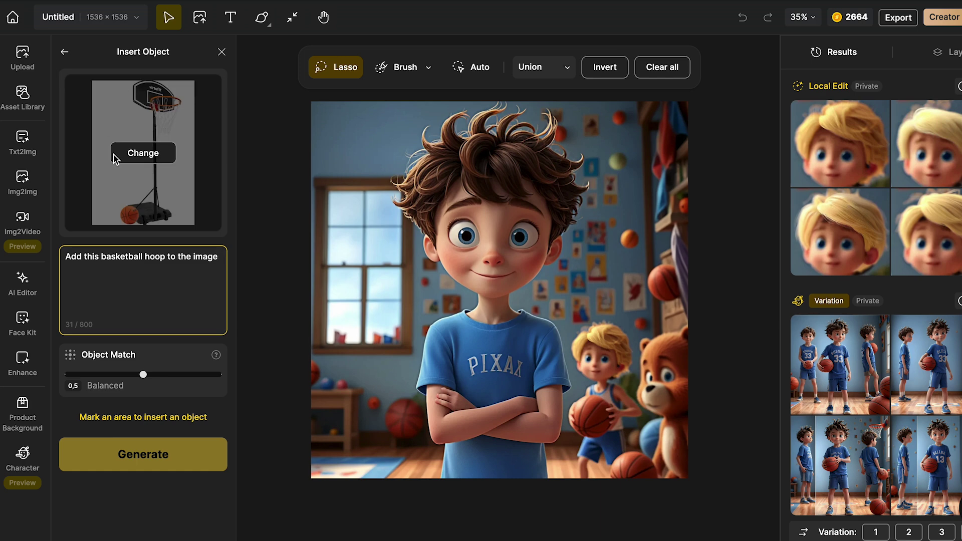
left_click(125, 373)
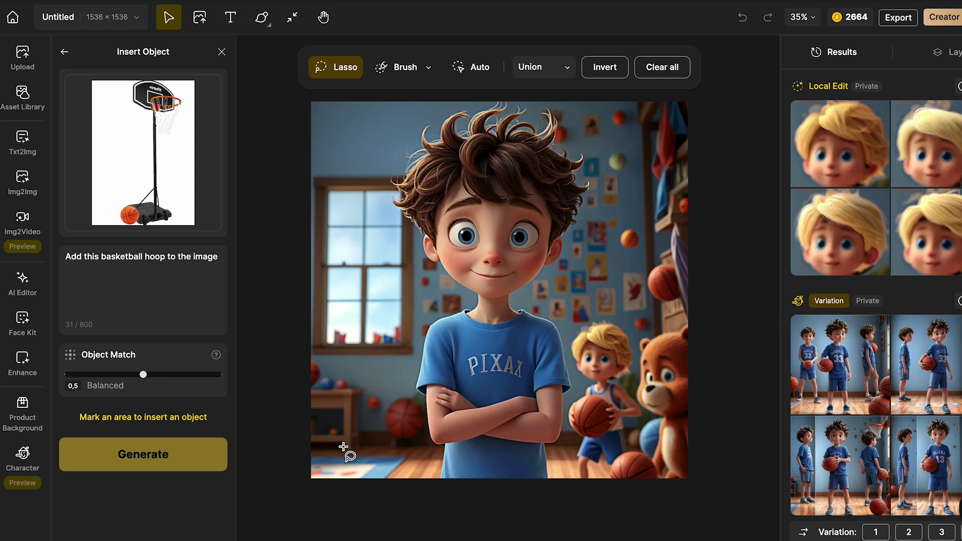
Step: Lasso a tall area over the window, generate the basketball hoop there and place the first result on the canvas
mouse_move(344, 446)
left_mouse_down()
mouse_move(337, 196)
mouse_move(343, 173)
mouse_move(361, 158)
mouse_move(412, 327)
mouse_move(417, 400)
mouse_move(399, 446)
mouse_move(374, 461)
mouse_move(348, 456)
mouse_move(338, 431)
left_mouse_up()
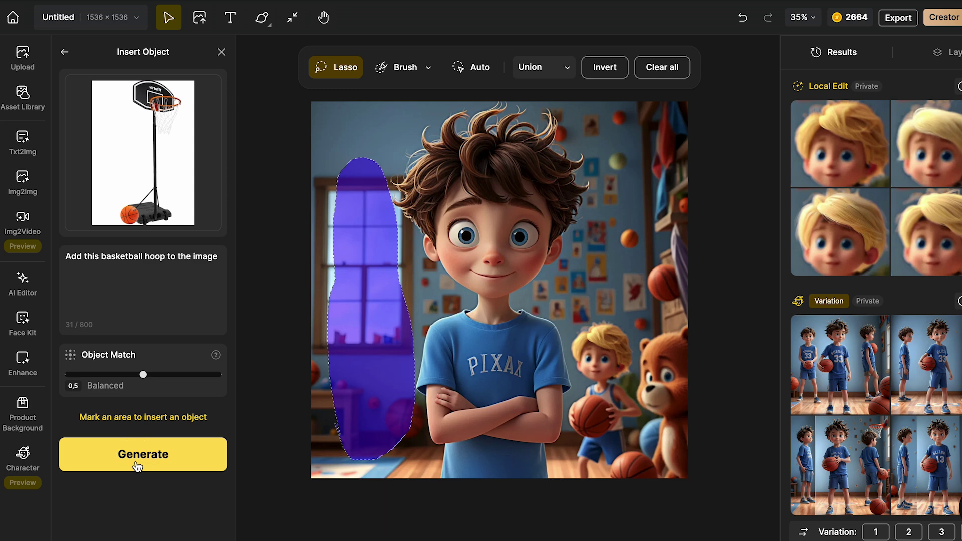
left_click(137, 467)
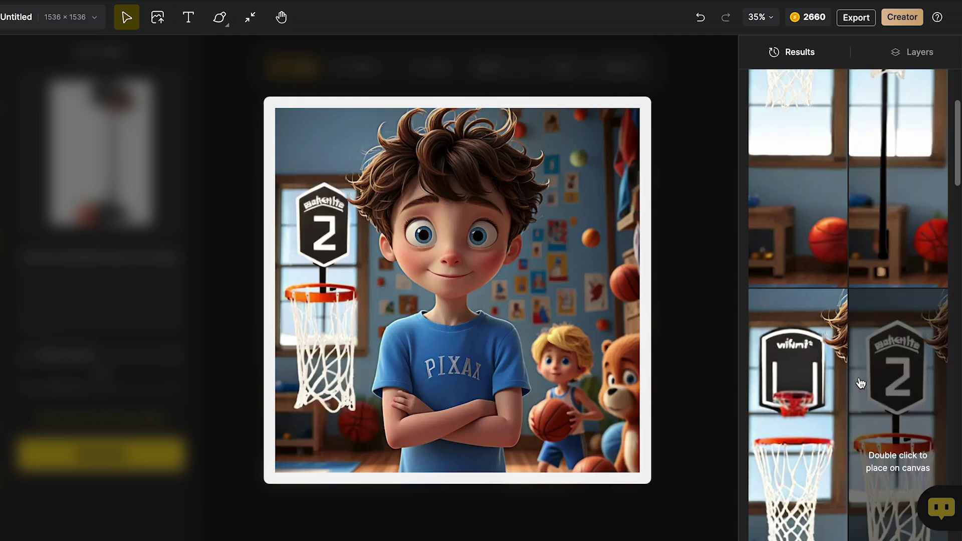
double_click(837, 239)
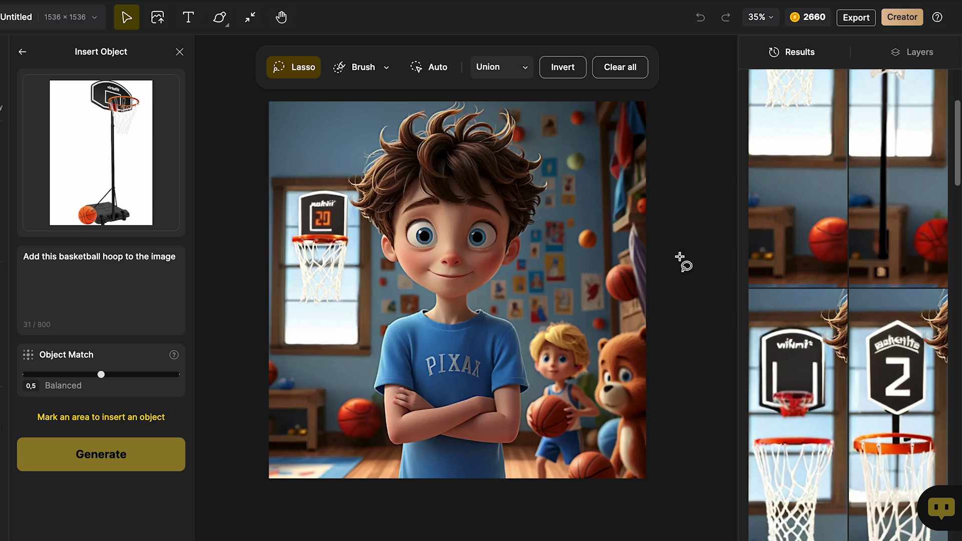
key("Escape")
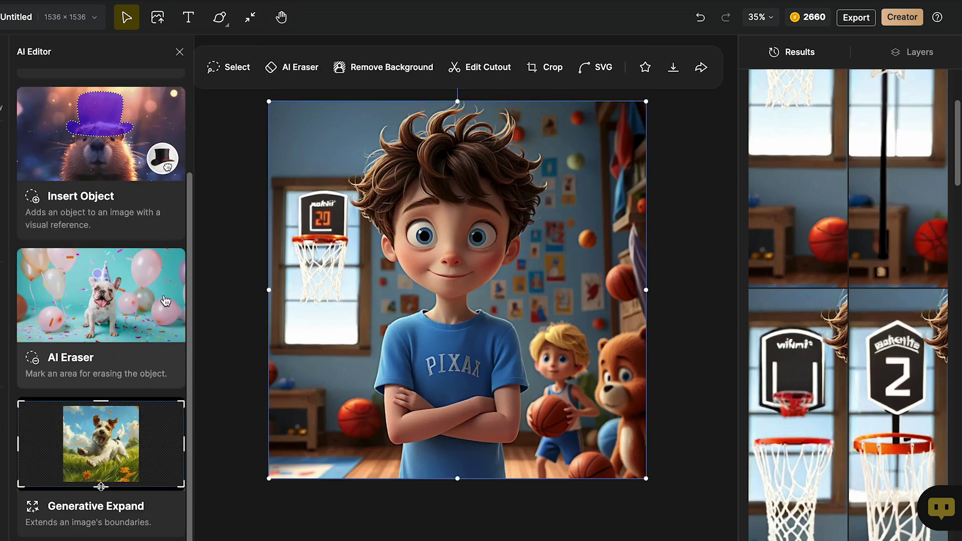
Step: Erase the small orange ball on the wall beside the boy's head with AI Eraser, placing the fourth result on the canvas
left_click(110, 302)
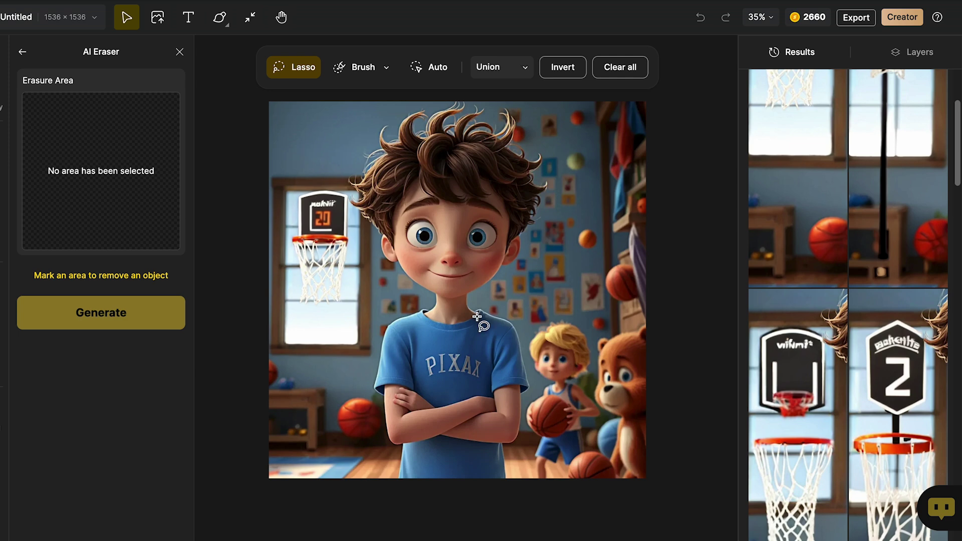
mouse_move(593, 226)
left_mouse_down()
mouse_move(574, 235)
mouse_move(578, 253)
mouse_move(599, 245)
mouse_move(597, 226)
left_mouse_up()
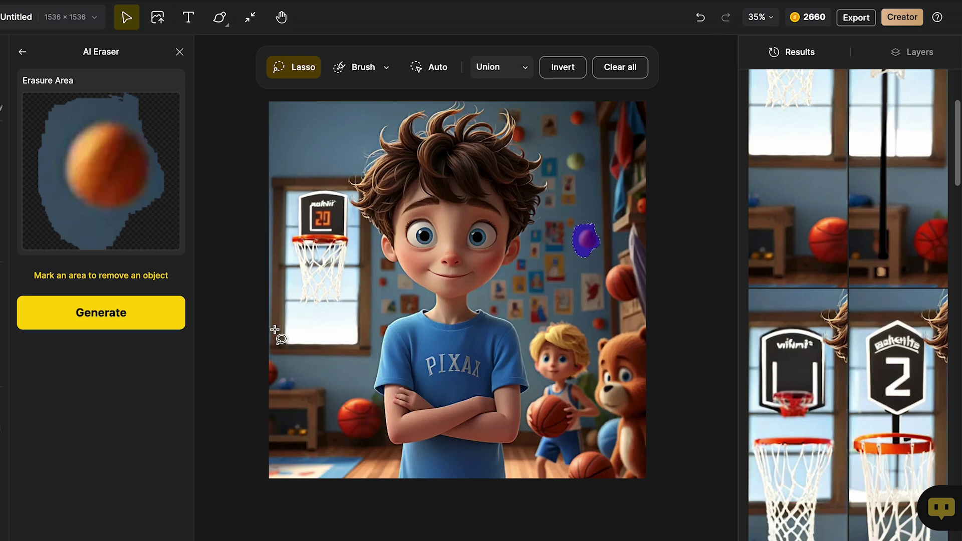
left_click(147, 316)
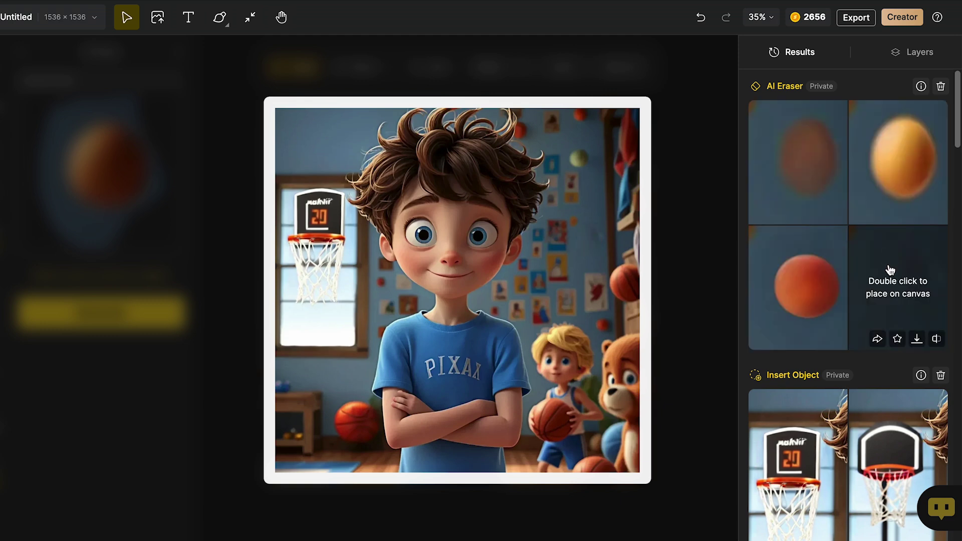
double_click(894, 293)
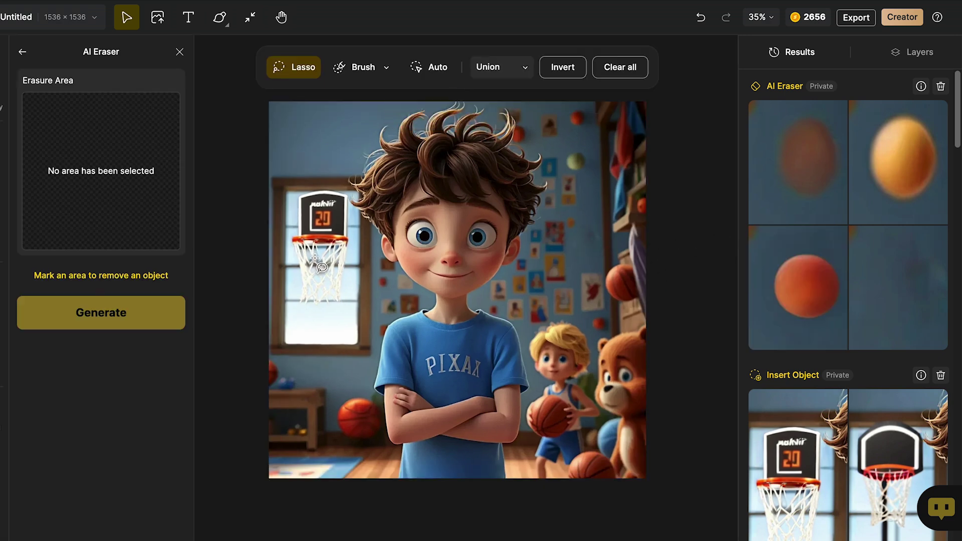
Step: Leave AI Eraser, open Generative Expand and extend the frame above and below the picture into a tall format
key("Escape")
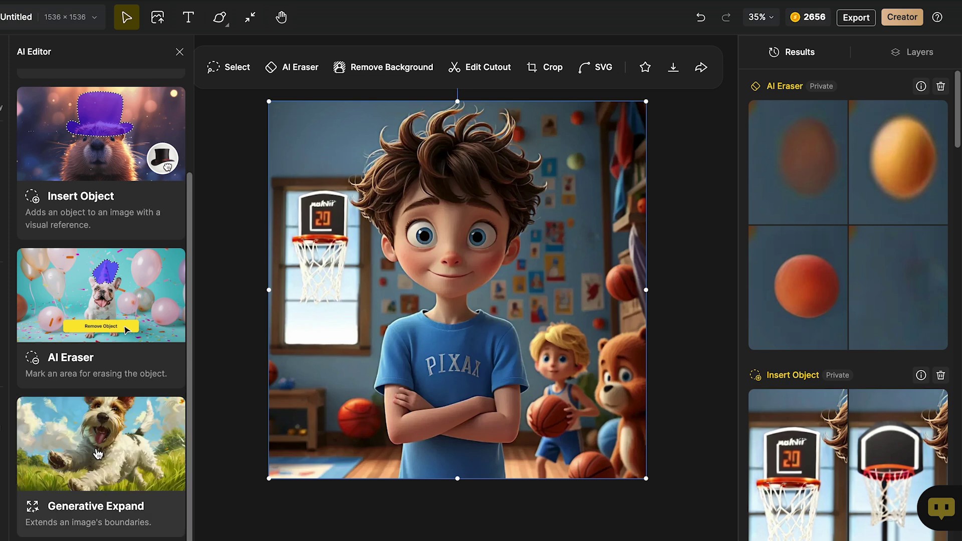
left_click(116, 443)
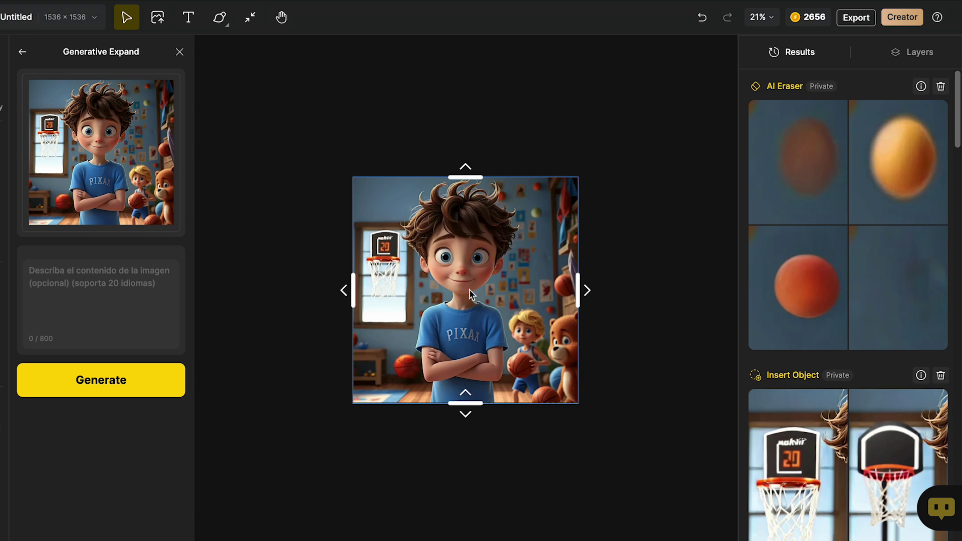
left_click(465, 407)
left_click(467, 159)
mouse_move(468, 159)
left_mouse_down()
mouse_move(466, 120)
mouse_move(466, 142)
left_mouse_up()
mouse_move(475, 452)
left_mouse_down()
mouse_move(465, 453)
mouse_move(465, 468)
left_mouse_up()
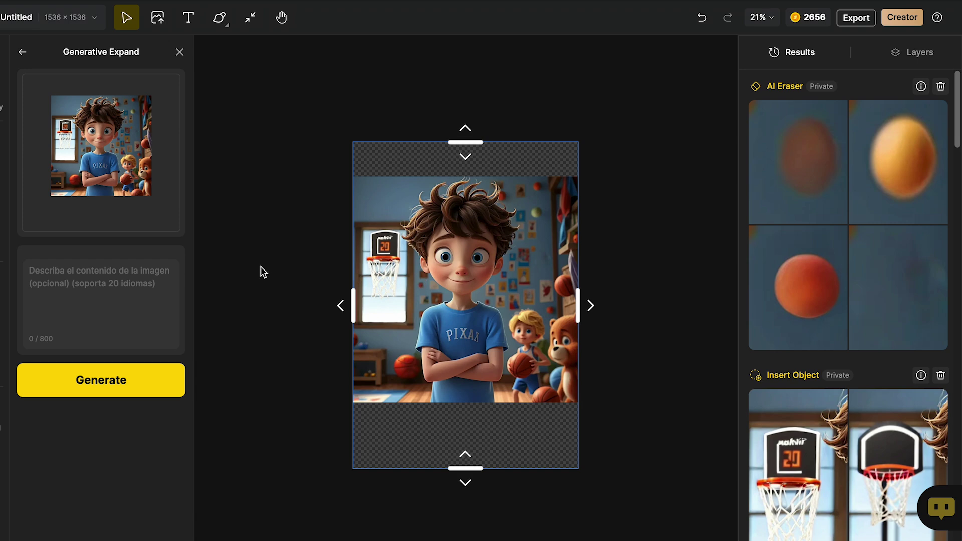
Step: Generate the expanded image with the prompt "complete the remaining areas with the same image" and review the results
left_click(107, 279)
type("complete the remaining areas with the same image")
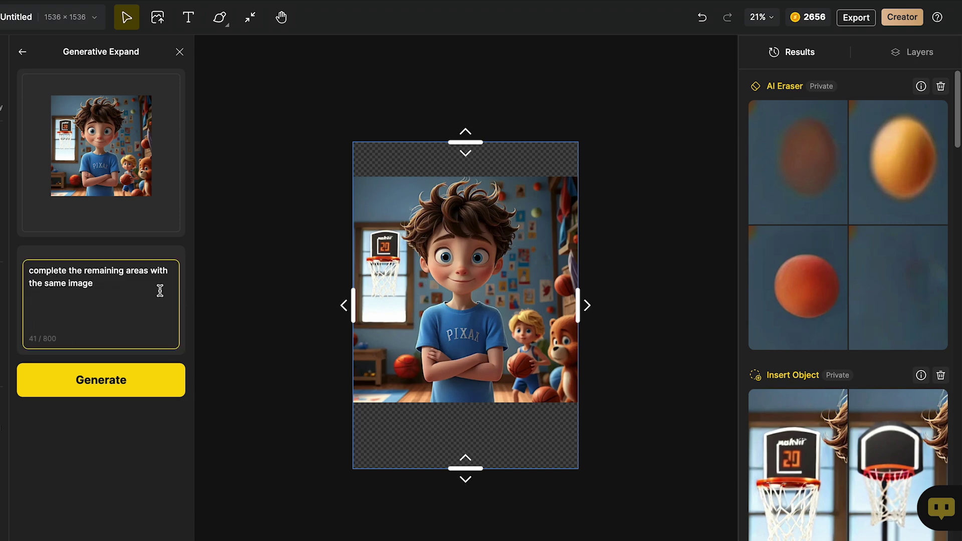
left_click(102, 393)
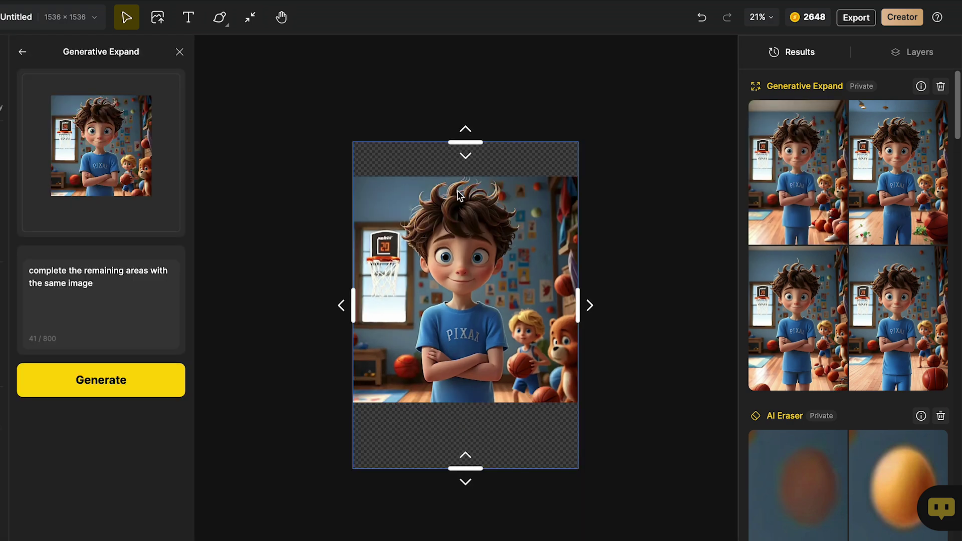
mouse_move(794, 176)
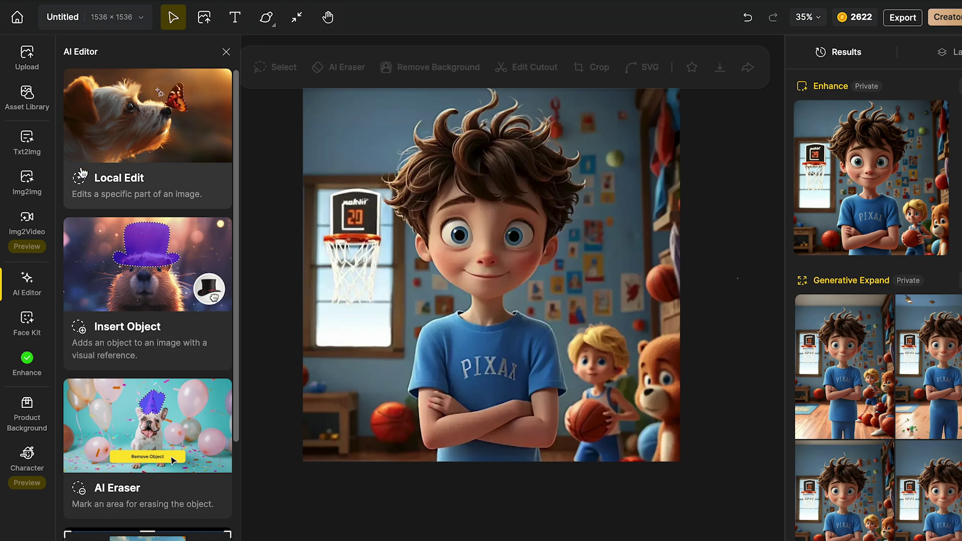
Step: Open Face Swap in Face Kit and load the 5.19.14 PM screenshot as the reference face
scroll(121, 337, "down", 1)
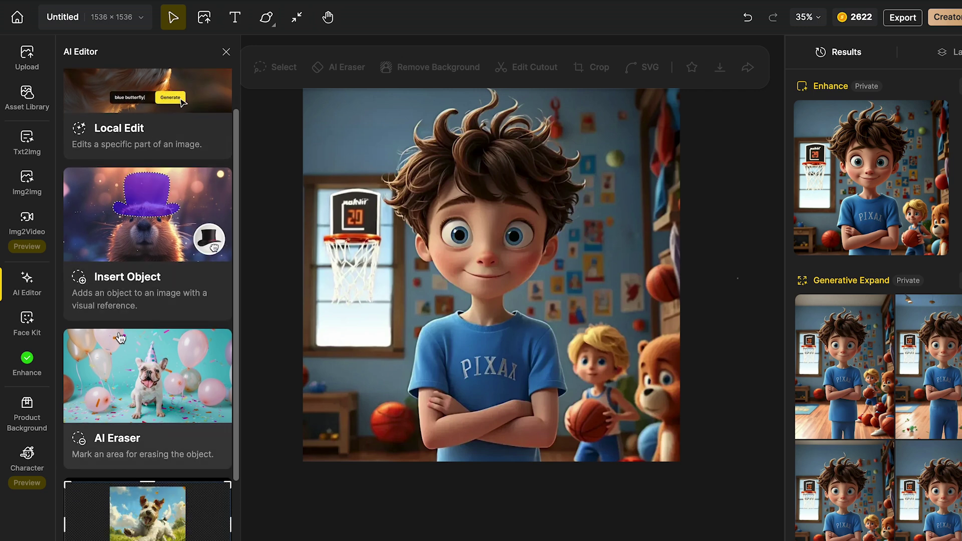
scroll(150, 351, "down", 2)
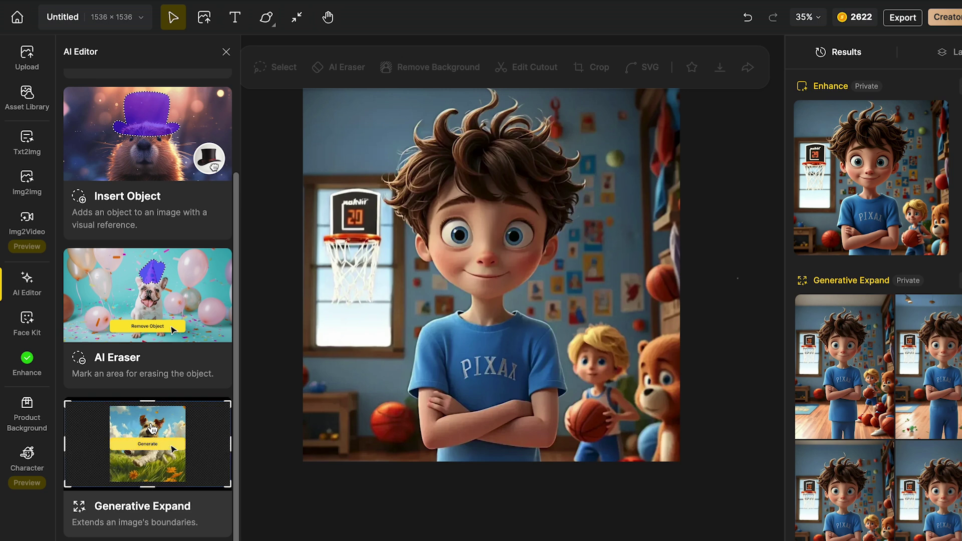
left_click(26, 321)
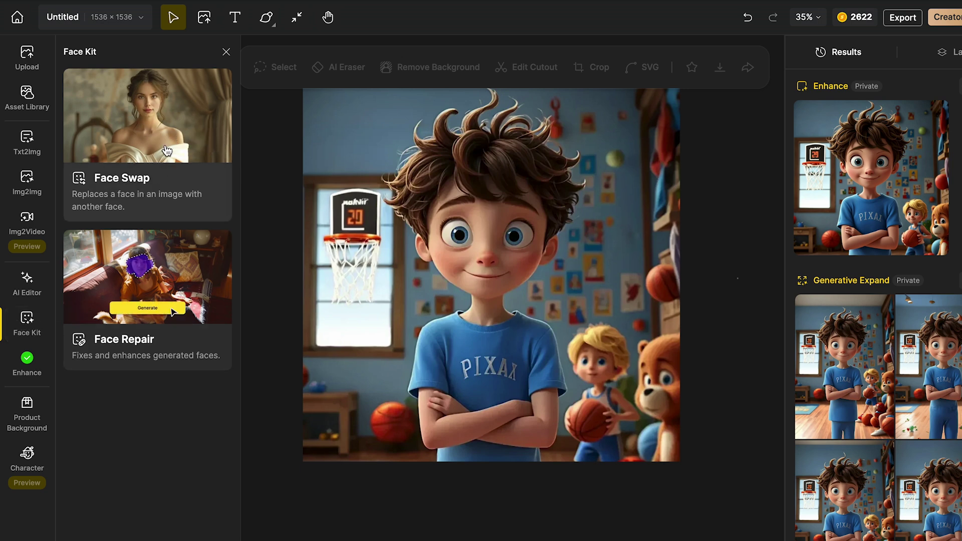
left_click(151, 154)
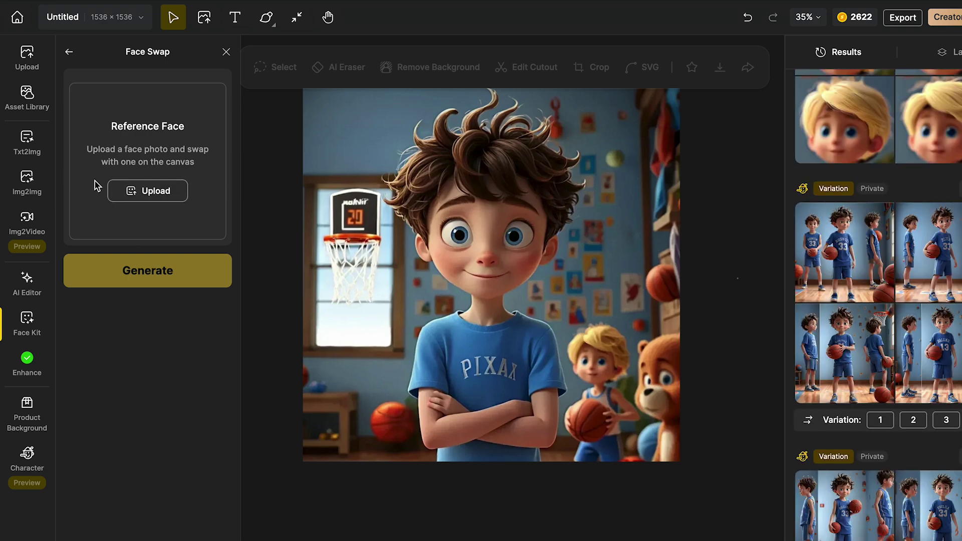
left_click(151, 193)
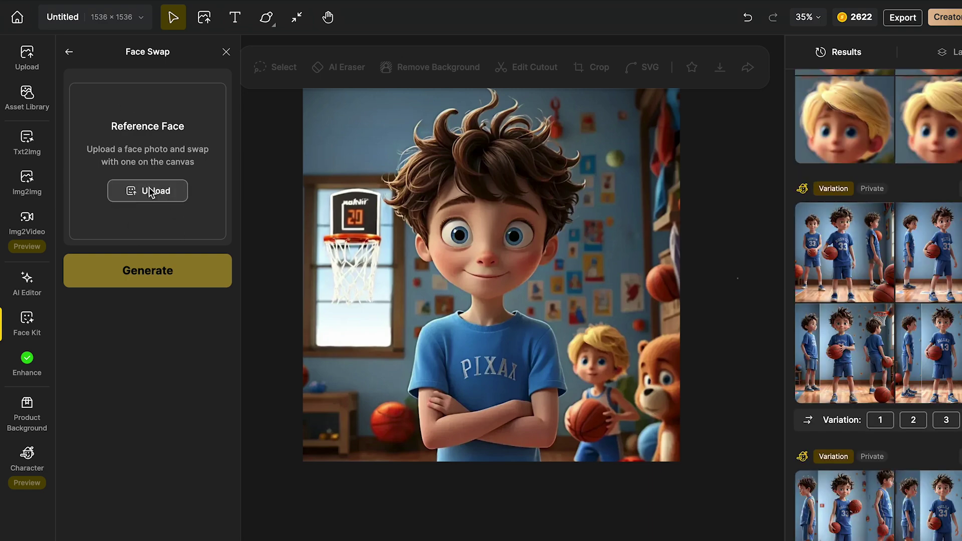
left_click(294, 151)
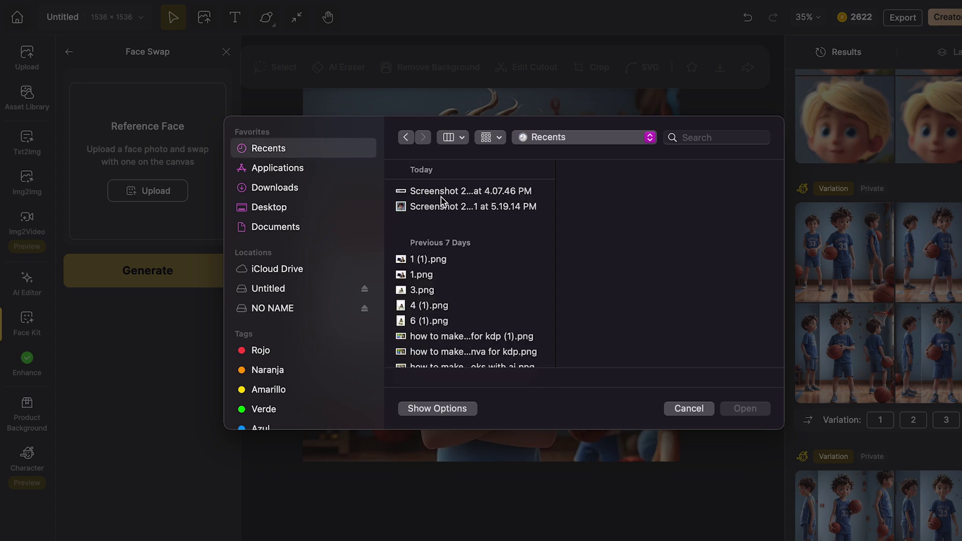
left_click(454, 207)
left_click(747, 409)
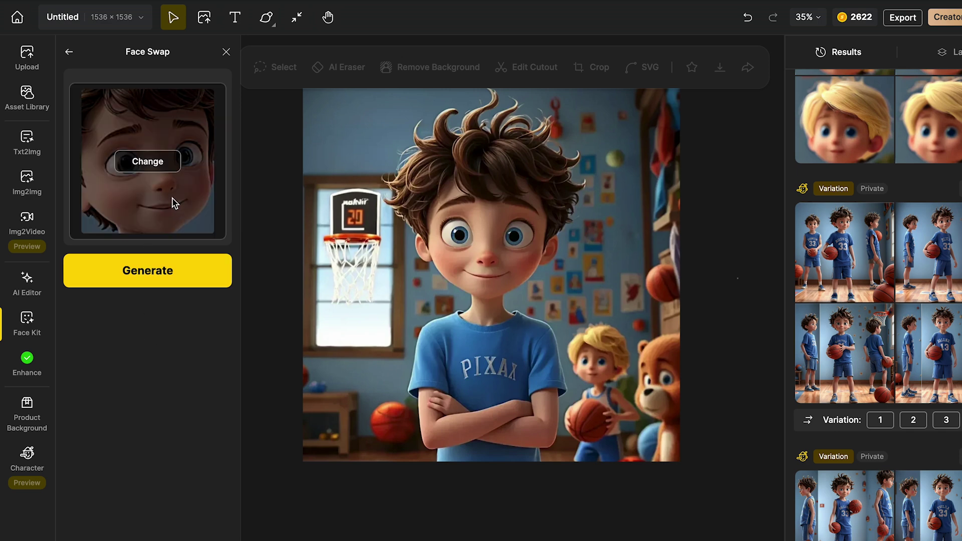
Step: Generate the face swap on the large brown-haired boy's face, place the first result on the canvas and leave Face Swap
left_click(153, 278)
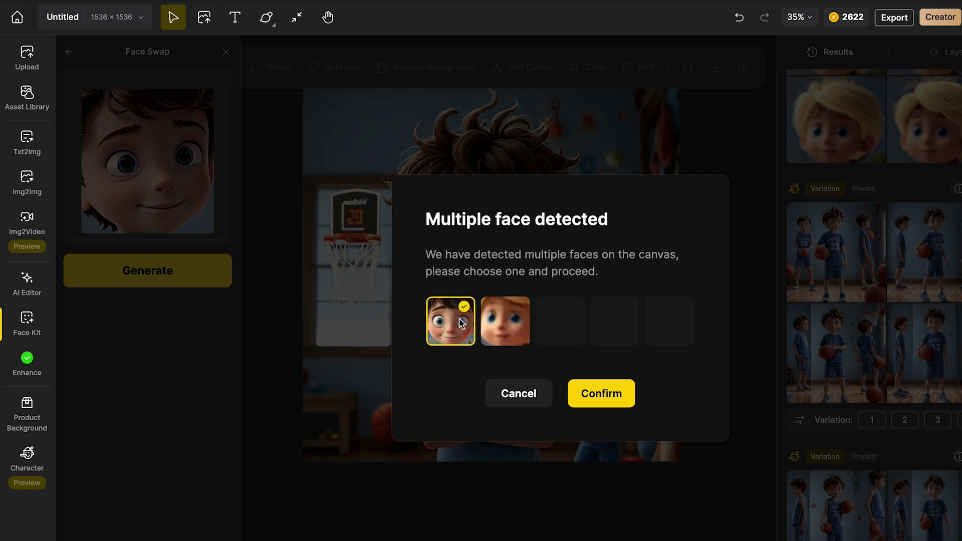
left_click(607, 396)
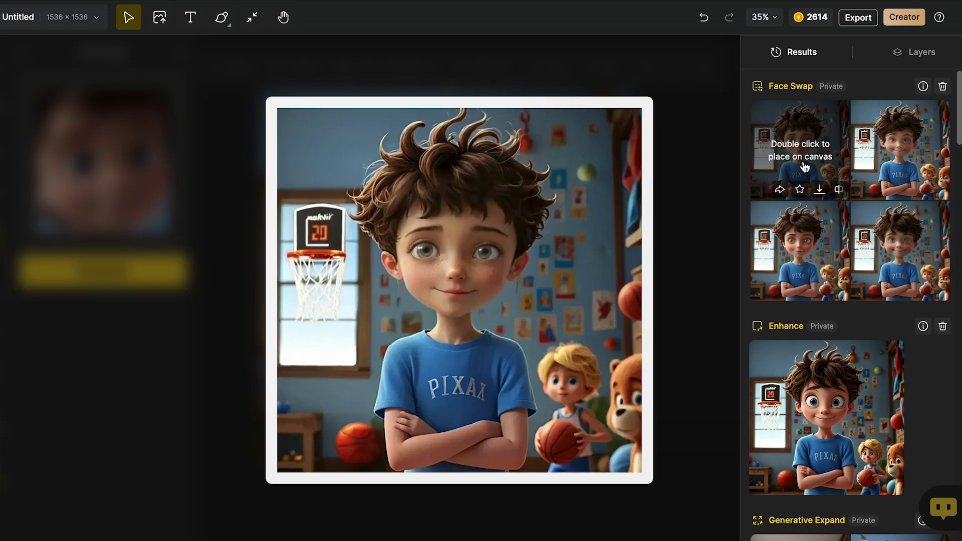
double_click(799, 157)
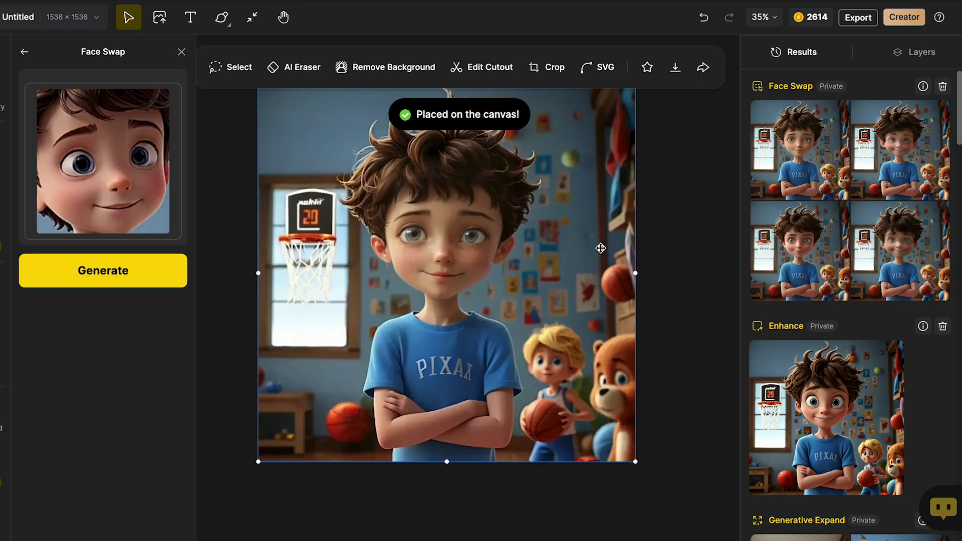
left_click(24, 52)
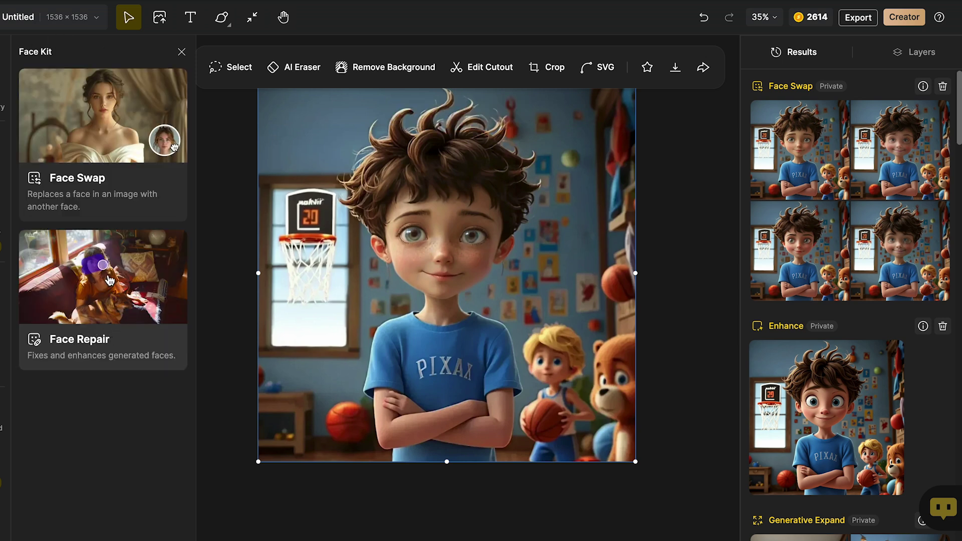
Step: Open Face Repair, lasso the small blond boy's head and enter the prompt "make the face more neat"
left_click(87, 289)
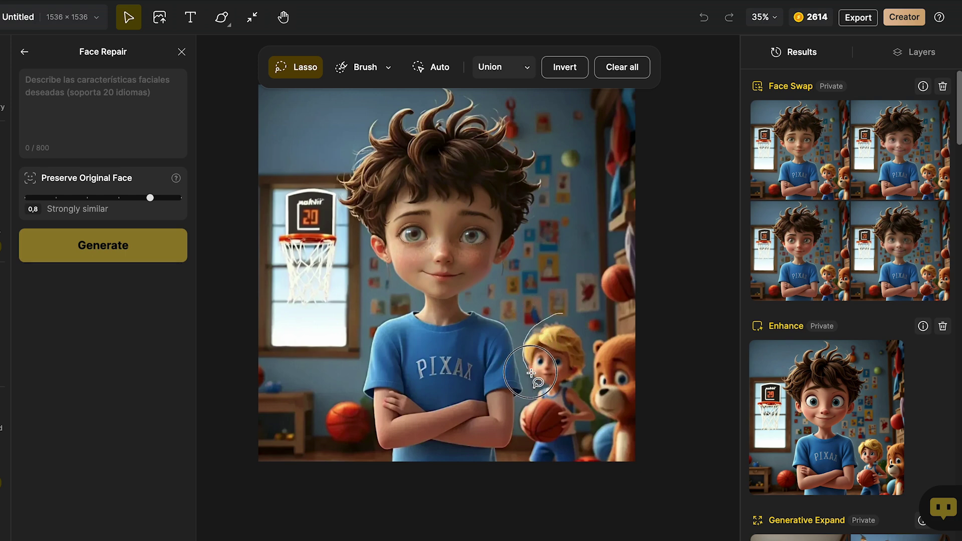
left_click_drag(570, 319, 564, 316)
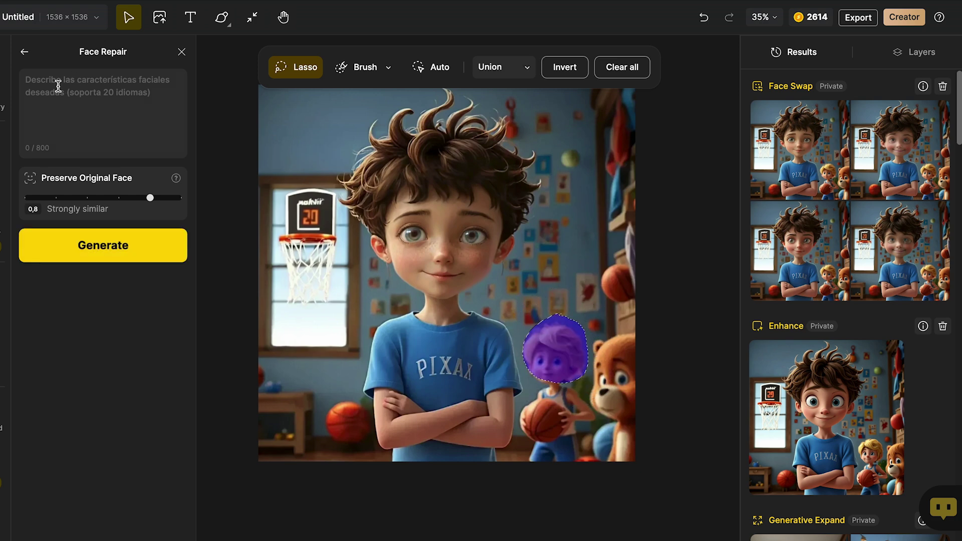
left_click(45, 87)
type("make the face more neat")
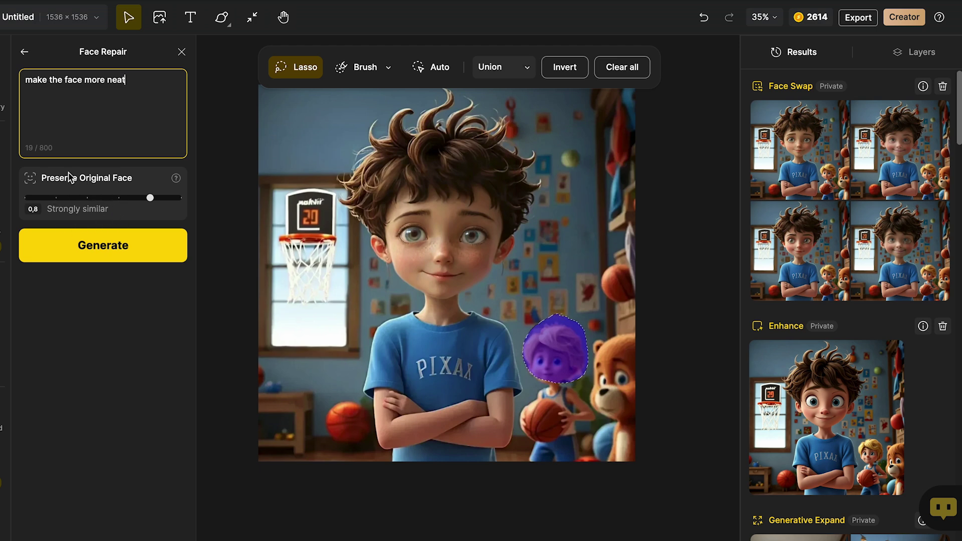
Step: Set Preserve Original Face to 0.6, generate the face repair and place the third result on the canvas
left_click_drag(88, 201, 54, 205)
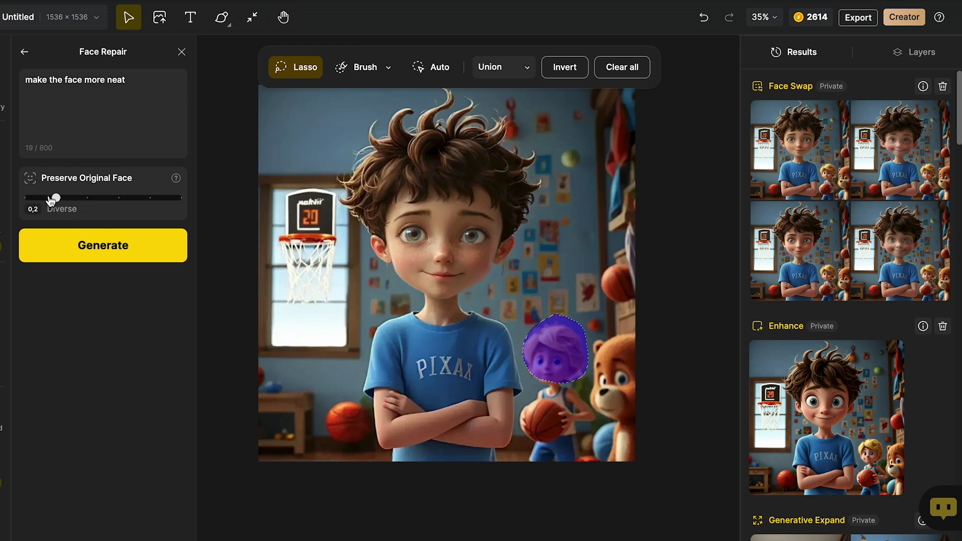
left_click(27, 198)
left_click(150, 198)
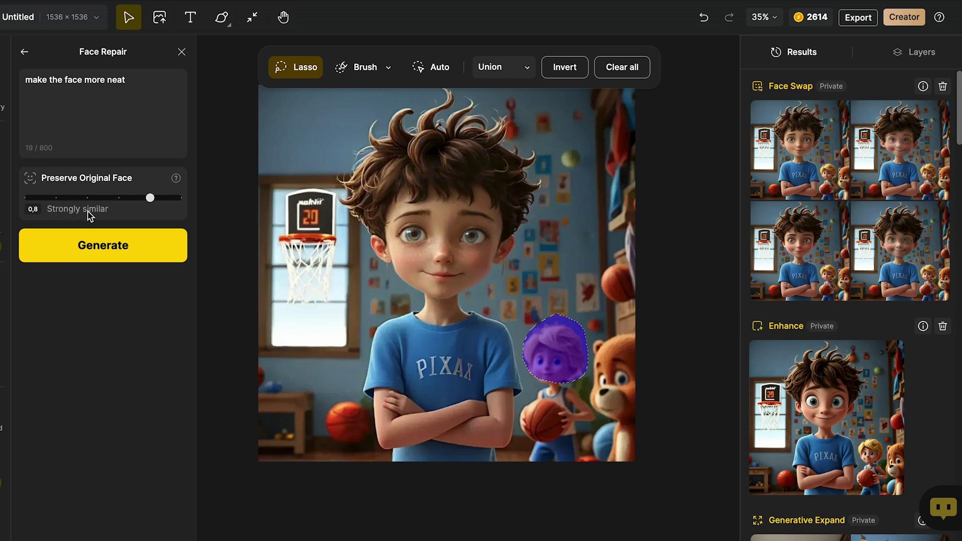
left_click(118, 198)
left_click(87, 239)
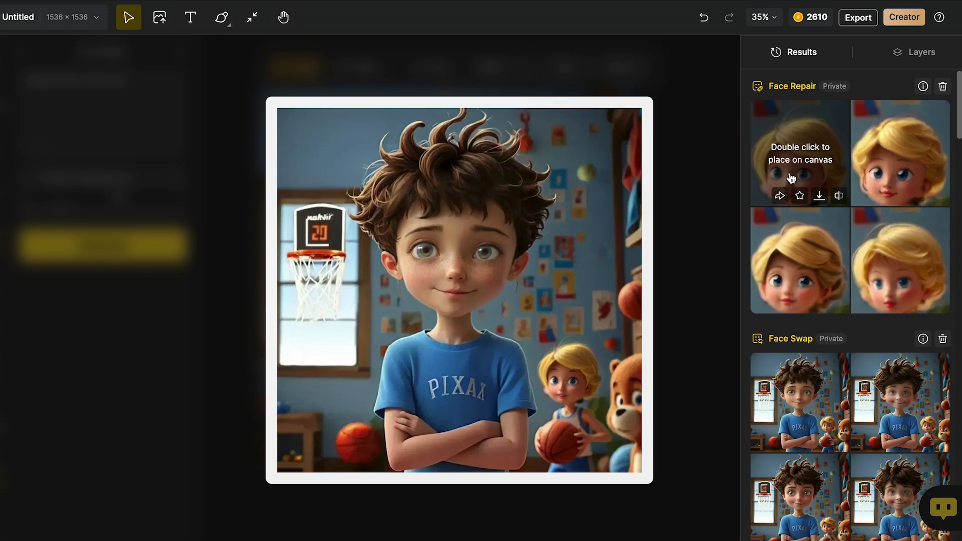
mouse_move(786, 231)
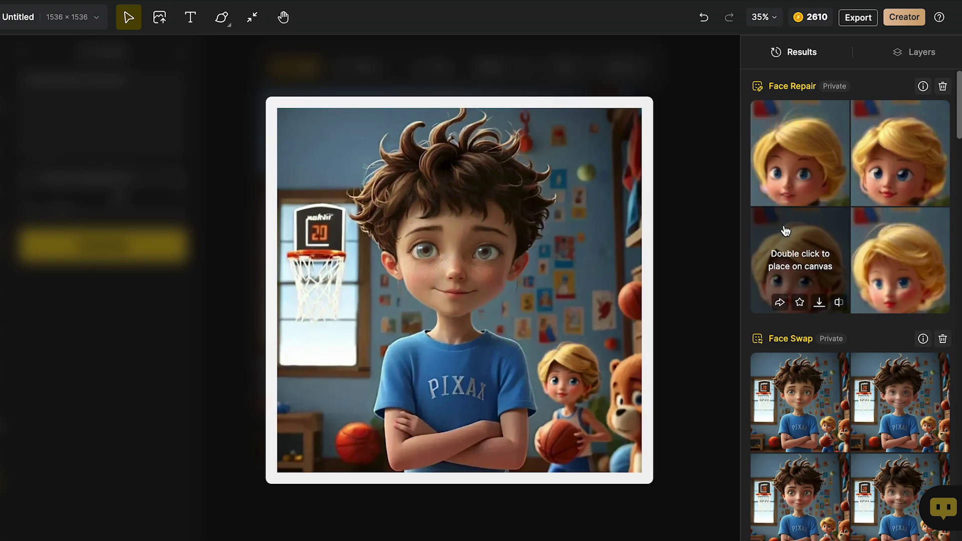
double_click(800, 263)
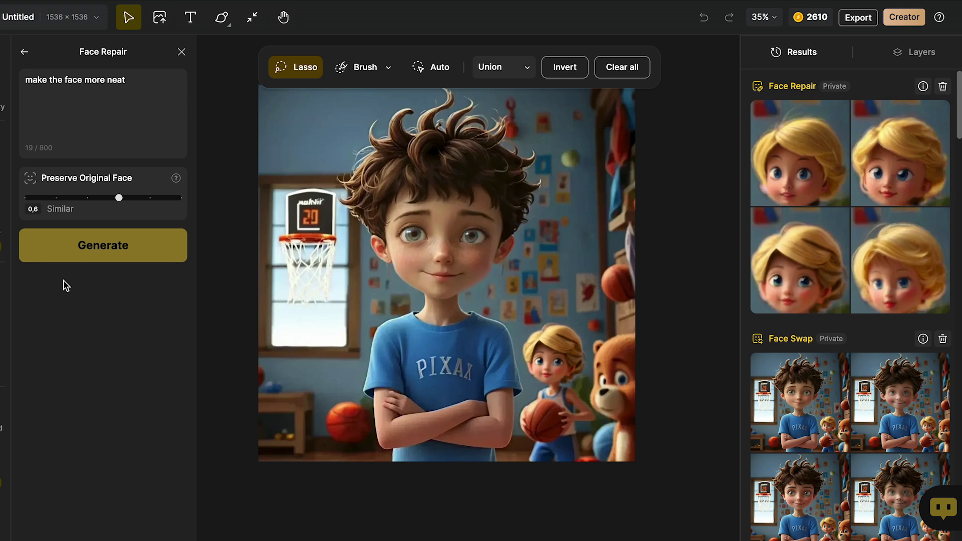
Step: Enhance the image, compare it with the original using the before-and-after divider, and place the enhanced version on the canvas
mouse_move(2, 364)
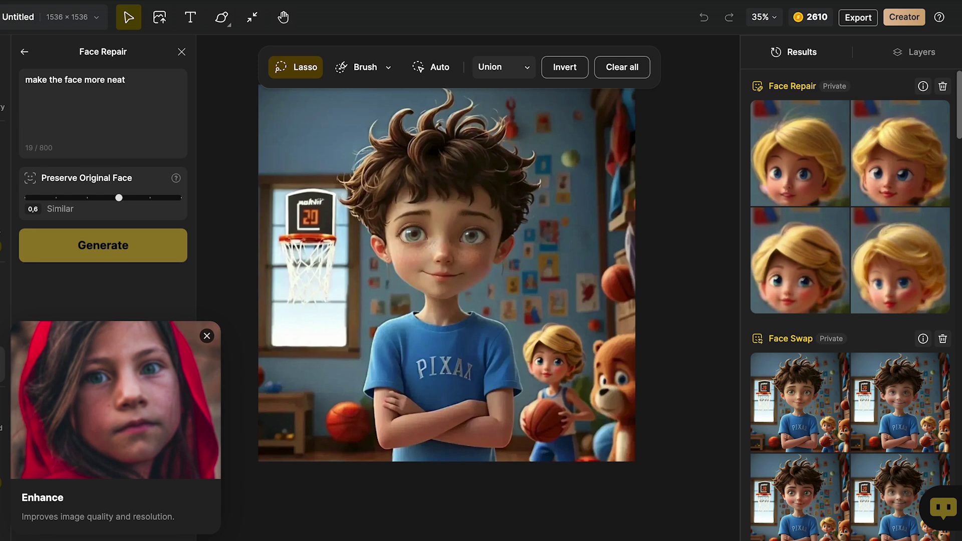
left_click(115, 401)
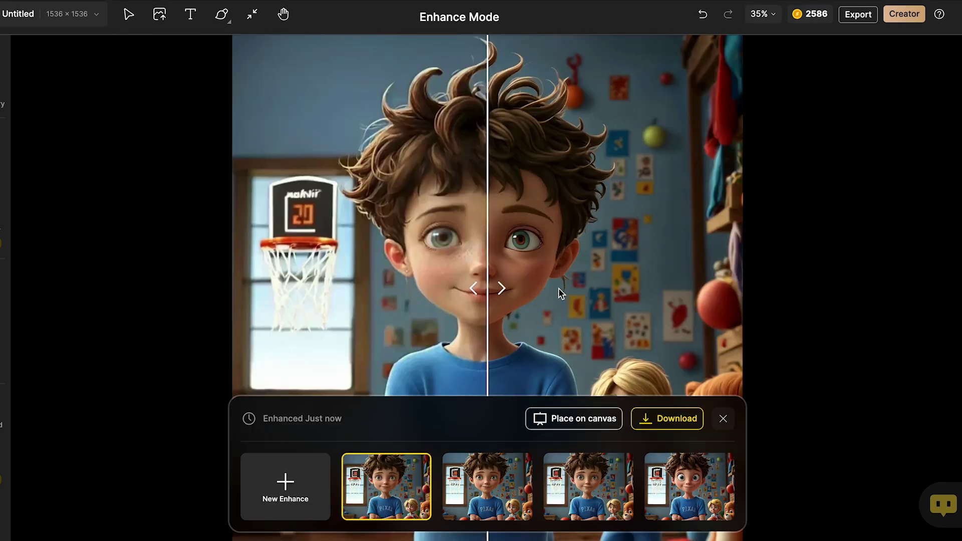
left_click_drag(490, 289, 223, 290)
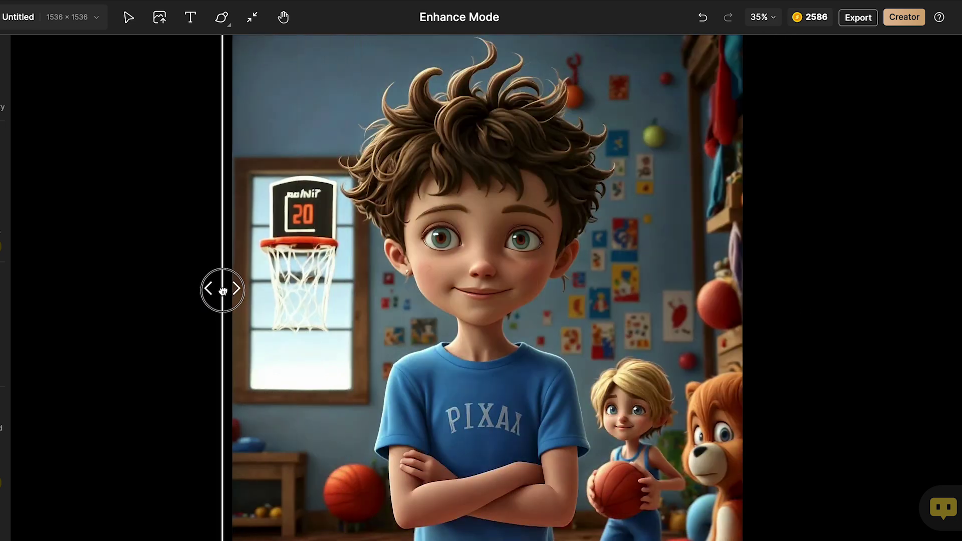
left_click_drag(223, 290, 486, 290)
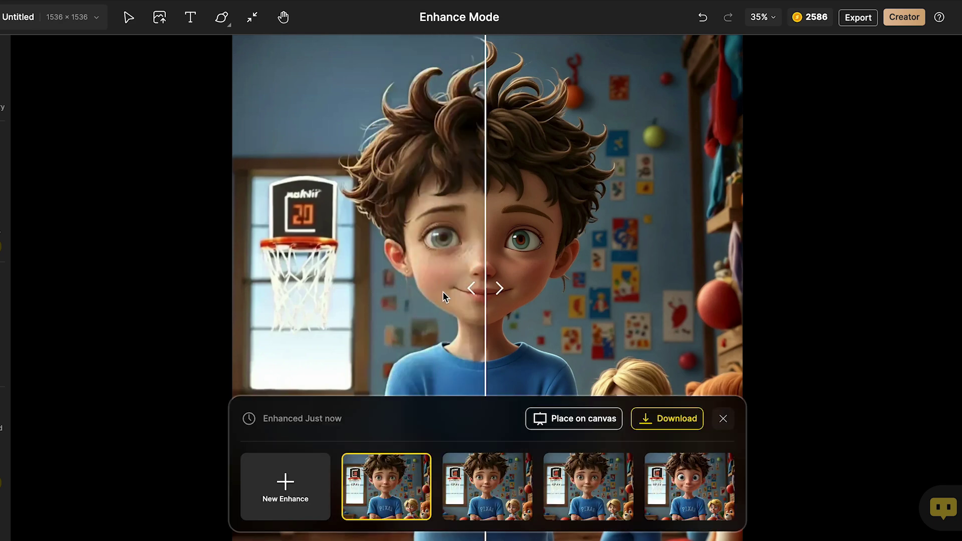
left_click(588, 421)
left_click(686, 275)
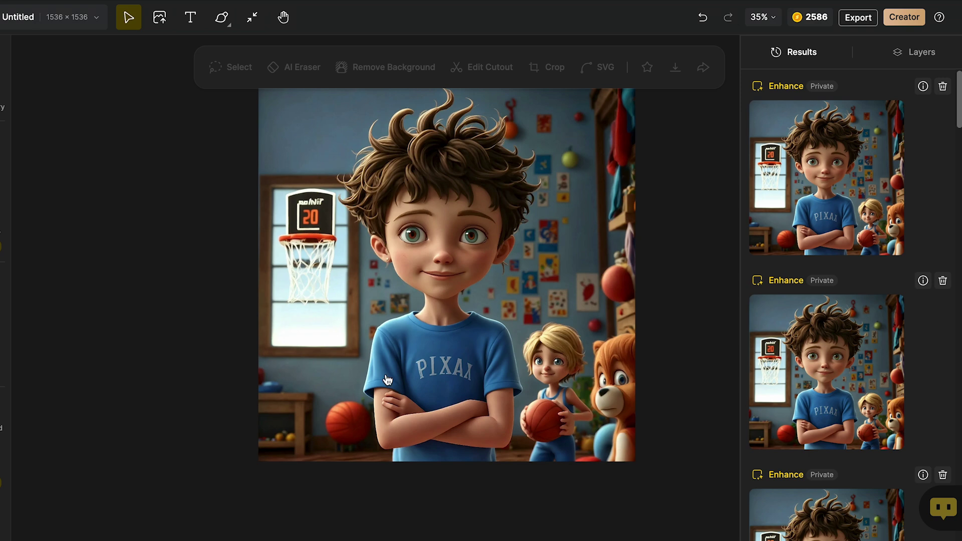
Step: Remove the background of the enhanced image and shift the cutout slightly on the canvas
left_click(461, 254)
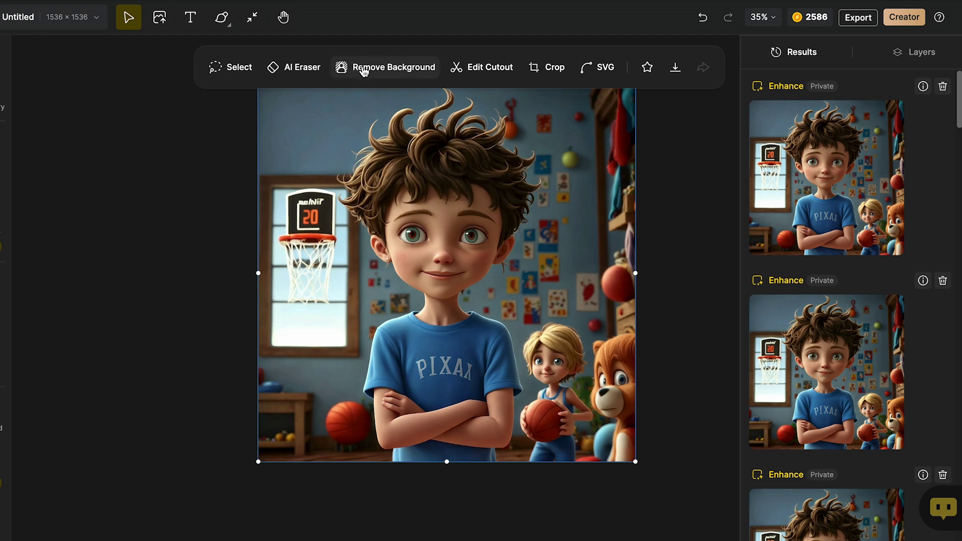
left_click(405, 69)
left_click_drag(464, 345, 510, 345)
left_click_drag(474, 384, 523, 384)
left_click(315, 328)
left_click(316, 328)
mouse_move(316, 329)
left_mouse_down()
mouse_move(338, 344)
mouse_move(332, 335)
left_mouse_up()
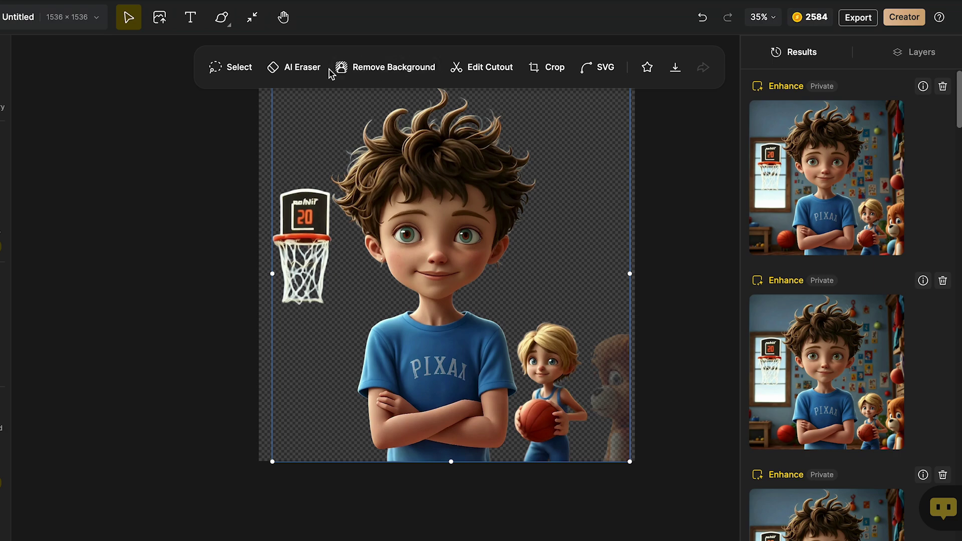
Step: Open AI Eraser on the cutout and lasso the basketball hoop beside the boy
left_click(290, 67)
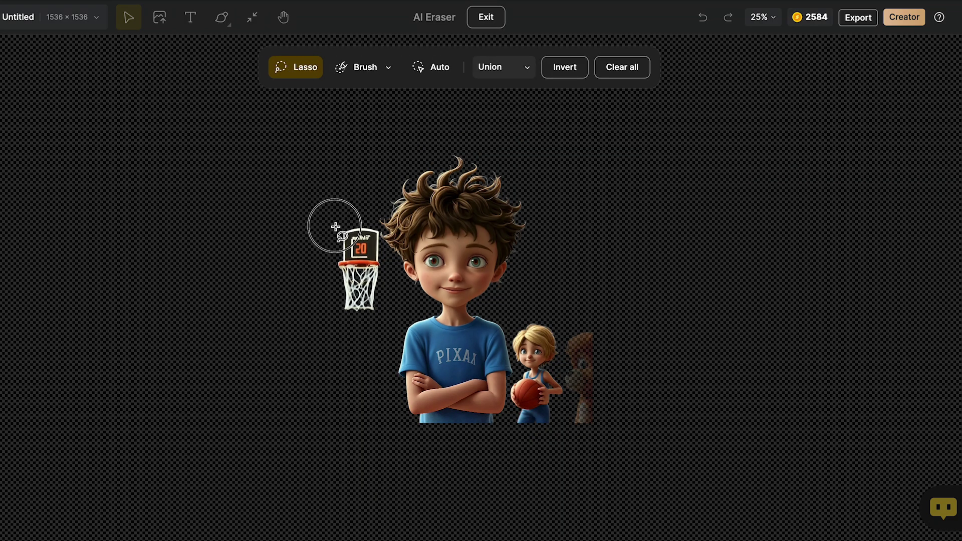
mouse_move(366, 229)
left_mouse_down()
mouse_move(352, 316)
mouse_move(336, 282)
mouse_move(339, 237)
mouse_move(352, 225)
mouse_move(368, 229)
mouse_move(382, 252)
mouse_move(373, 315)
mouse_move(341, 299)
left_mouse_up()
scroll(358, 228, "up", 10)
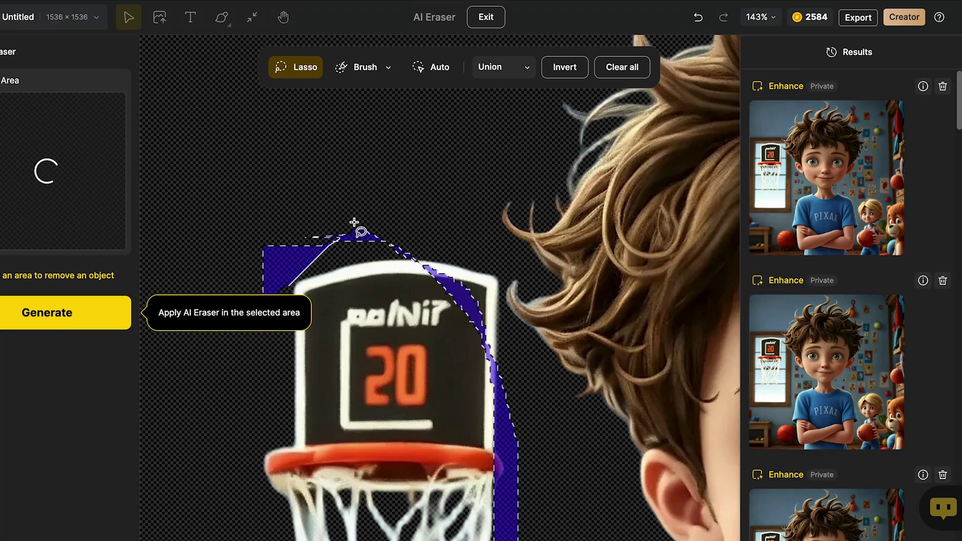
mouse_move(363, 232)
left_mouse_down()
mouse_move(458, 241)
mouse_move(499, 275)
mouse_move(502, 359)
mouse_move(470, 418)
mouse_move(365, 451)
mouse_move(288, 411)
mouse_move(279, 276)
left_mouse_up()
Step: Add the small blond boy with the basketball and the faded bear to the eraser selection with the lasso
scroll(429, 365, "down", 10)
scroll(423, 381, "up", 5)
scroll(369, 298, "up", 5)
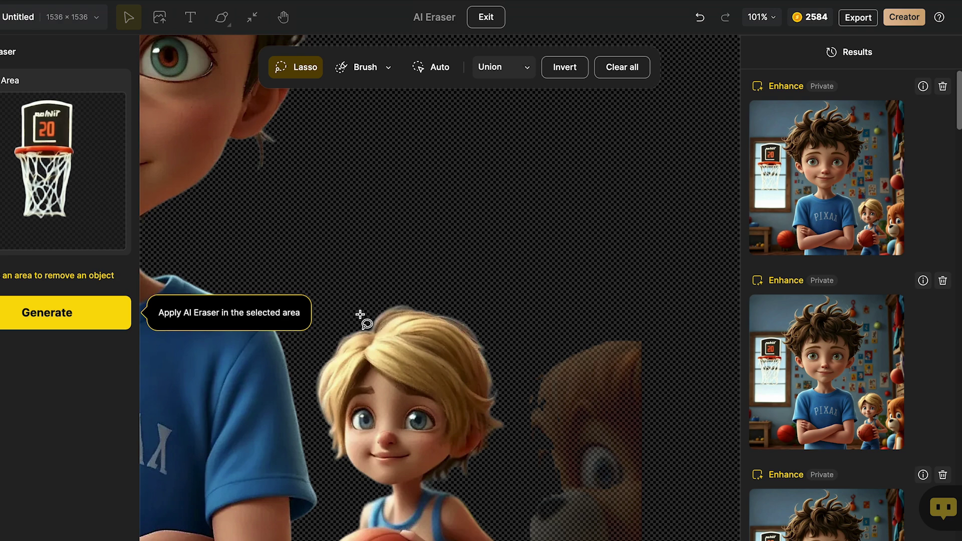
scroll(344, 339, "down", 1)
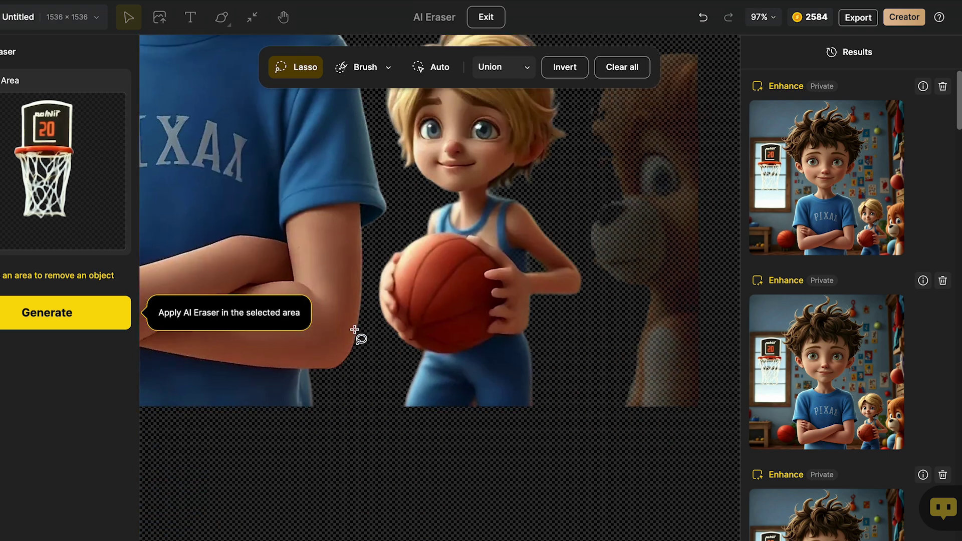
scroll(509, 316, "up", 3)
scroll(510, 315, "right", 3)
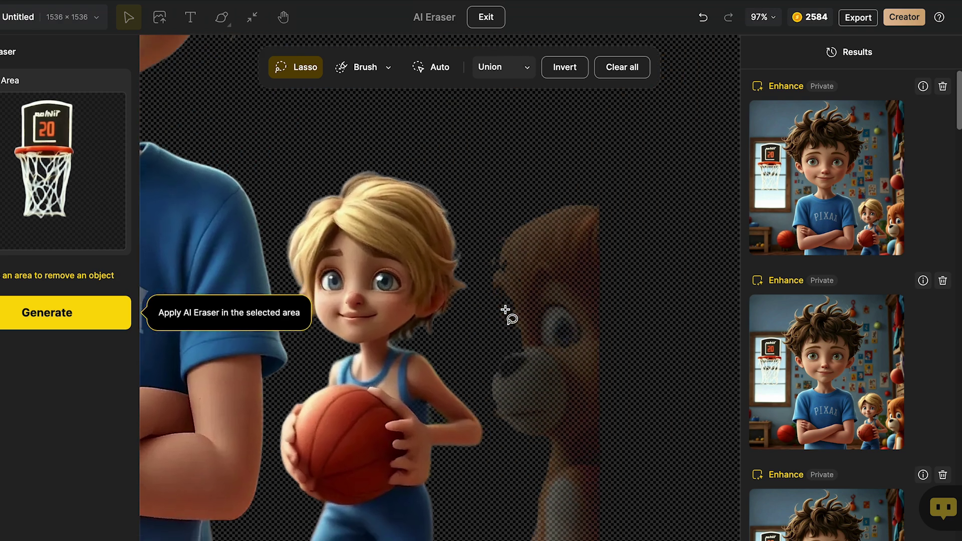
mouse_move(618, 147)
left_mouse_down()
mouse_move(345, 103)
mouse_move(287, 173)
mouse_move(316, 322)
mouse_move(296, 347)
mouse_move(283, 413)
mouse_move(302, 448)
mouse_move(337, 465)
mouse_move(505, 475)
mouse_move(626, 394)
mouse_move(624, 371)
left_mouse_up()
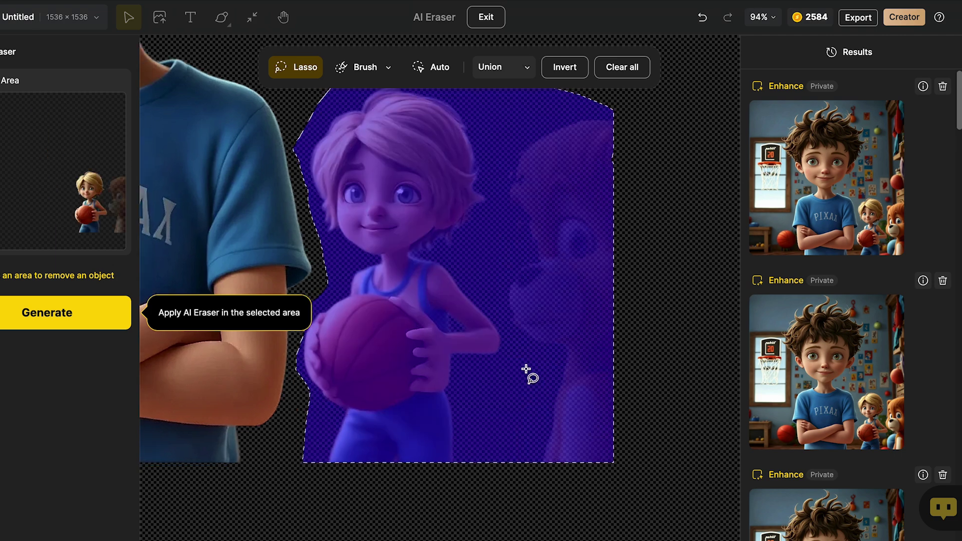
Step: Generate the AI Eraser result to remove the selected hoop, small boy and bear, and deselect the cutout
scroll(526, 369, "down", 5)
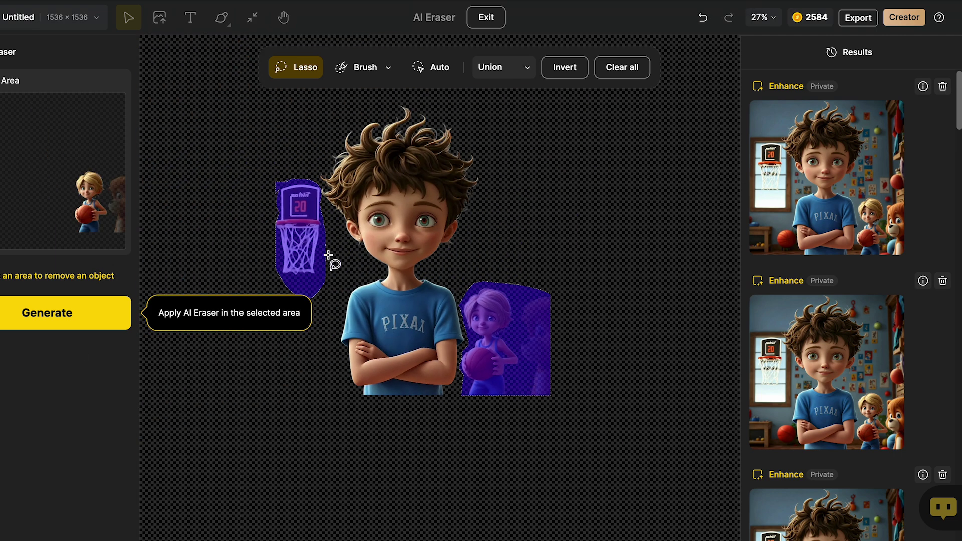
left_click(99, 314)
scroll(631, 296, "up", 1)
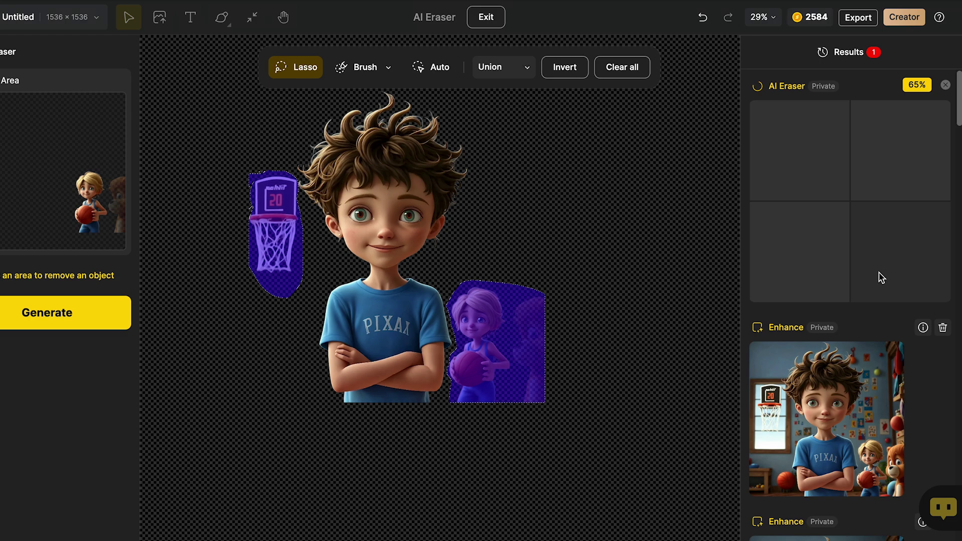
scroll(807, 325, "down", 2)
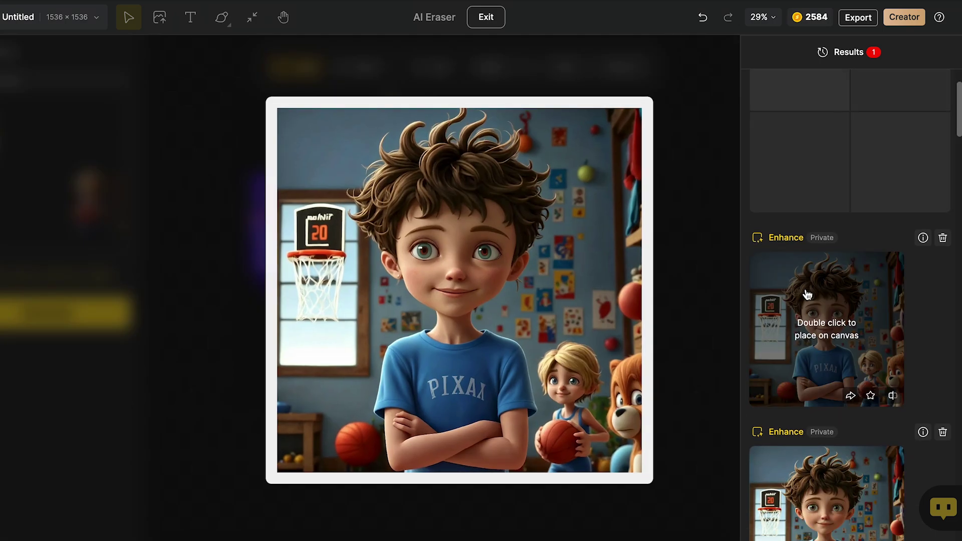
scroll(807, 300, "down", 3)
mouse_move(830, 359)
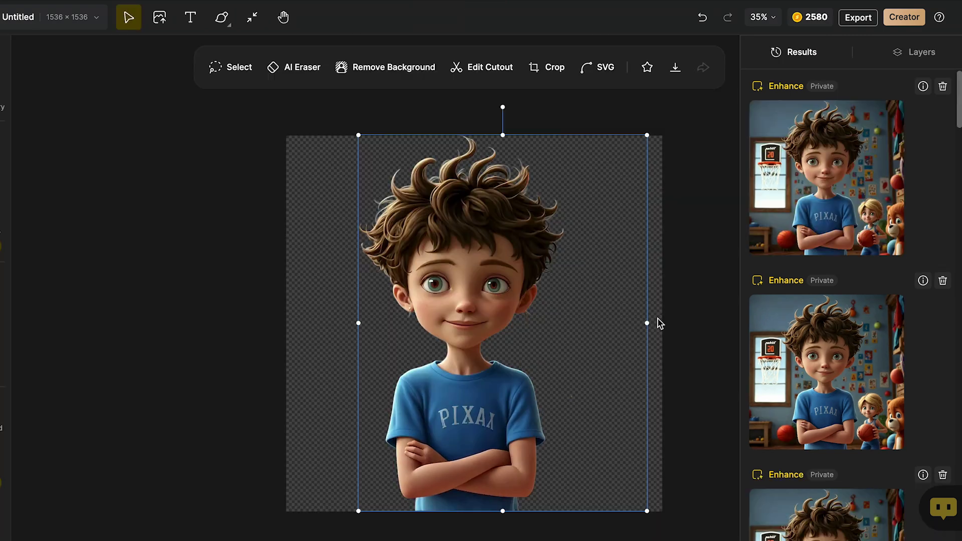
left_click(661, 324)
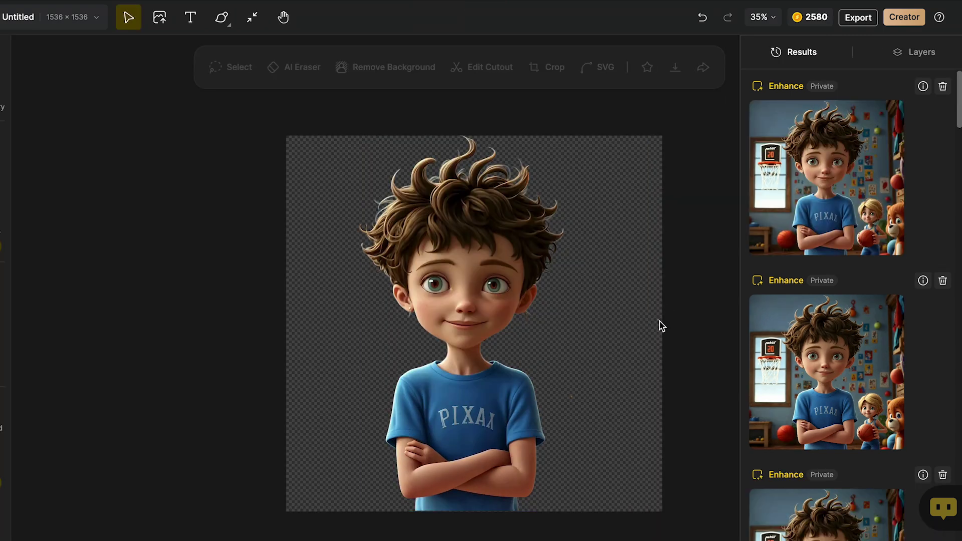
Step: Shift the curly-haired boy cutout slightly to the right on the canvas and keep it selected
left_click(492, 361)
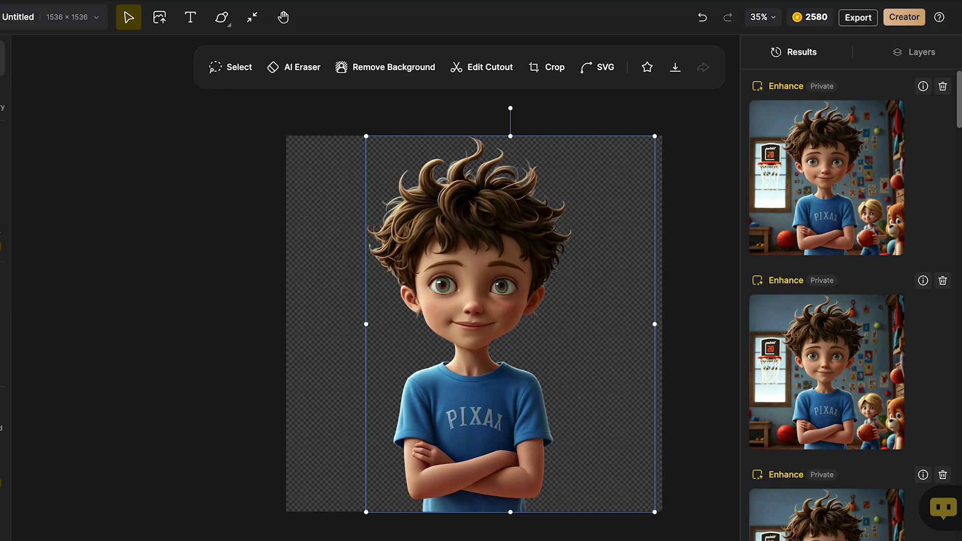
left_click(68, 152)
left_click(627, 407)
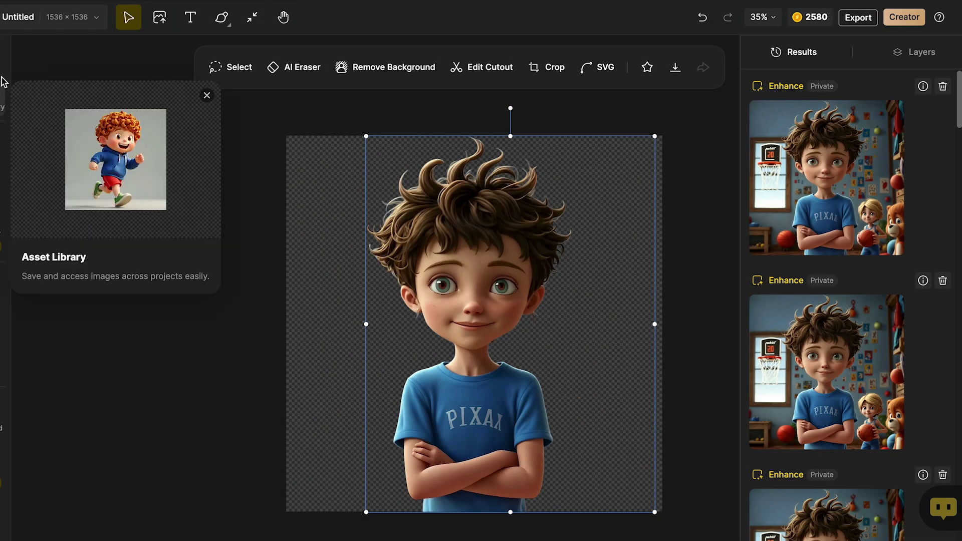
Step: Open Product Background for the boy cutout and dismiss the background-removal reminder
mouse_move(0, 424)
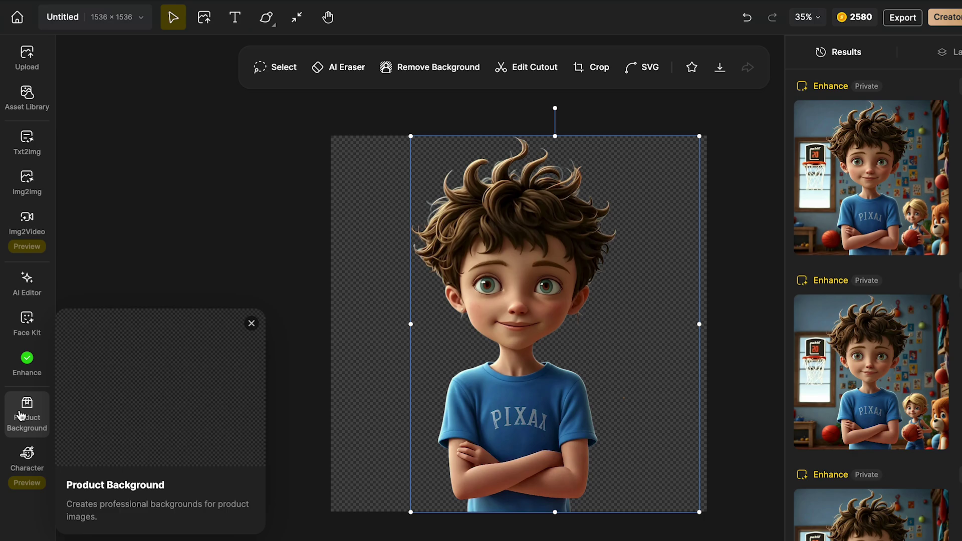
left_click(24, 423)
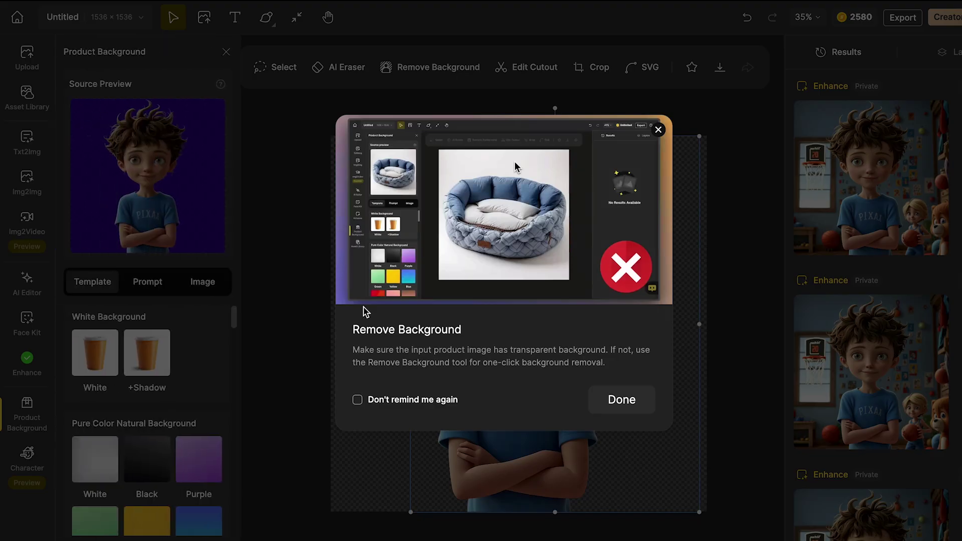
left_click(659, 131)
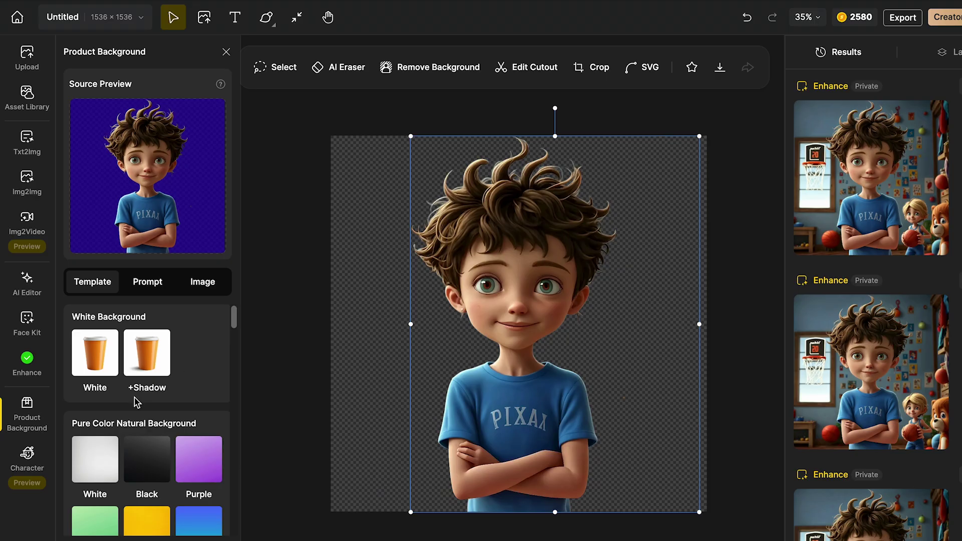
Step: Browse the background templates and generate backgrounds for the boy with the Street template from the Mood group
scroll(136, 401, "down", 4)
scroll(135, 404, "down", 6)
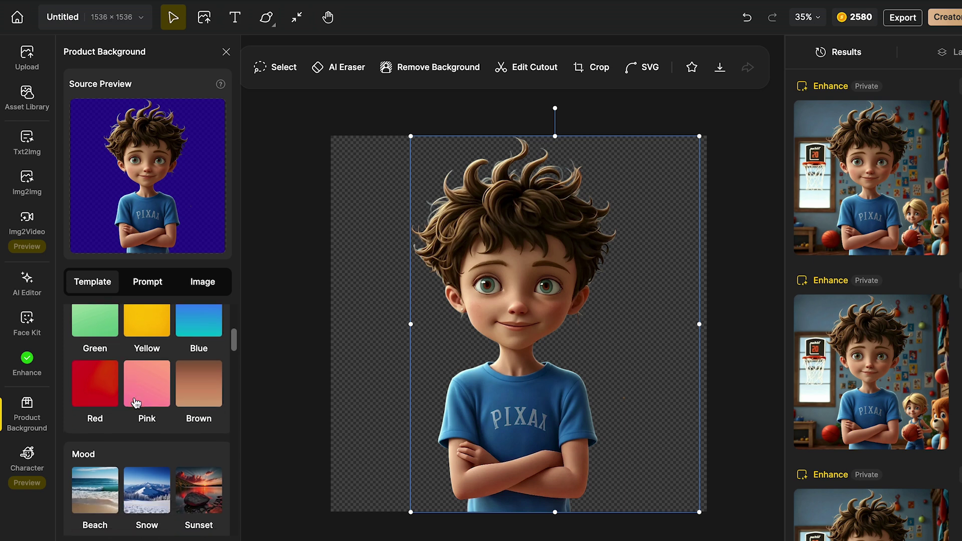
scroll(123, 423, "up", 2)
scroll(120, 436, "down", 2)
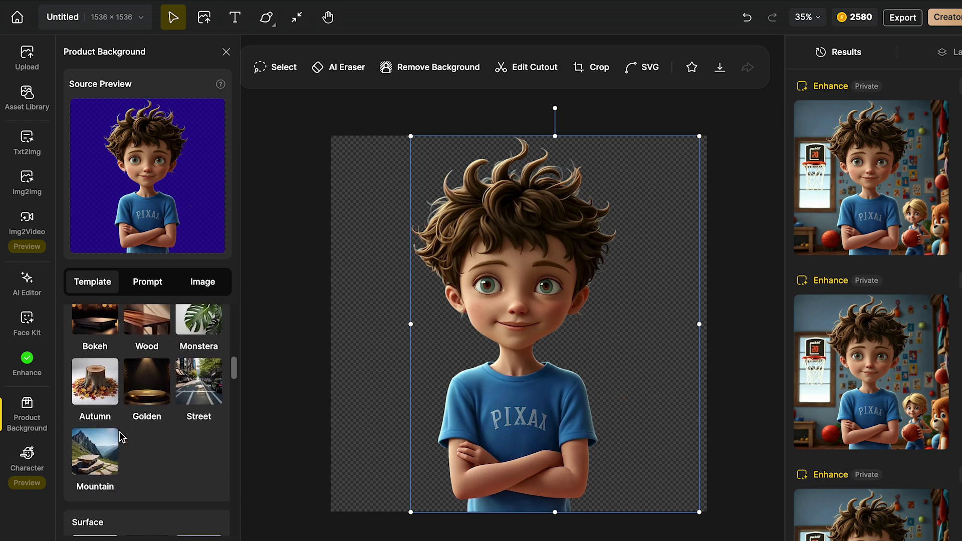
scroll(121, 396, "down", 1)
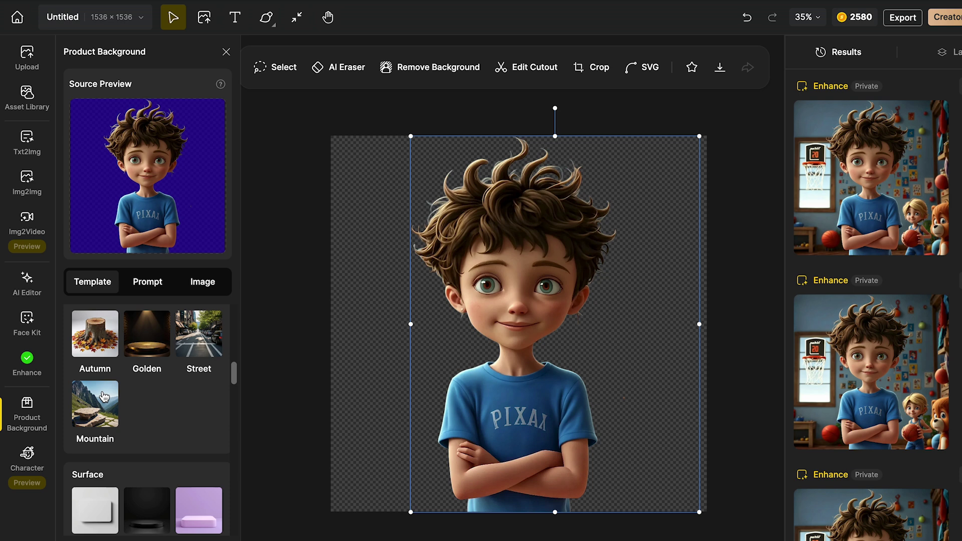
scroll(96, 400, "down", 6)
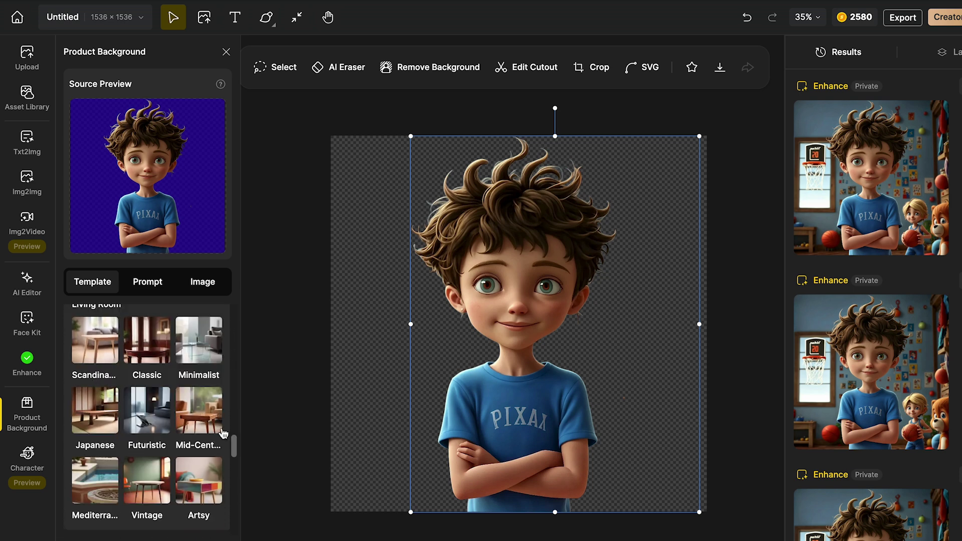
scroll(134, 456, "down", 4)
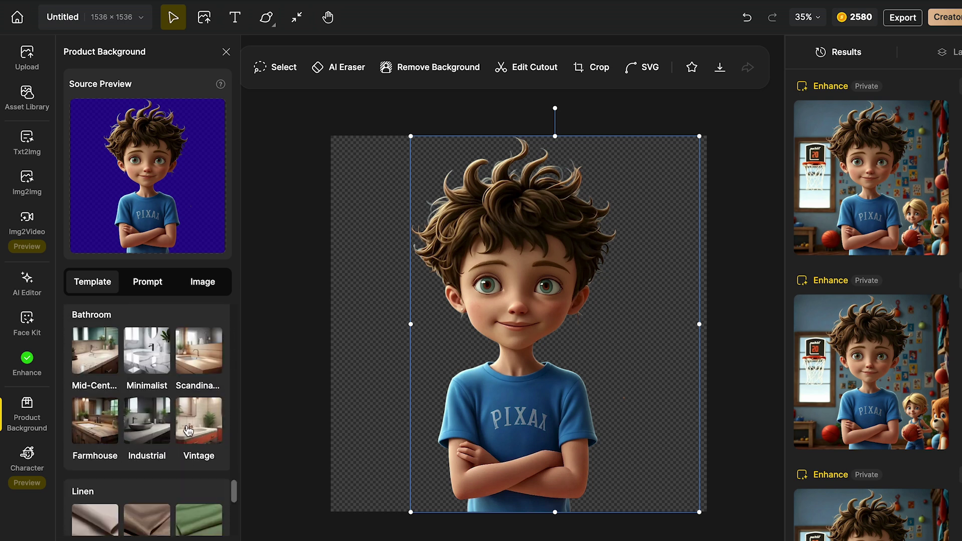
scroll(155, 430, "down", 3)
scroll(155, 430, "up", 12)
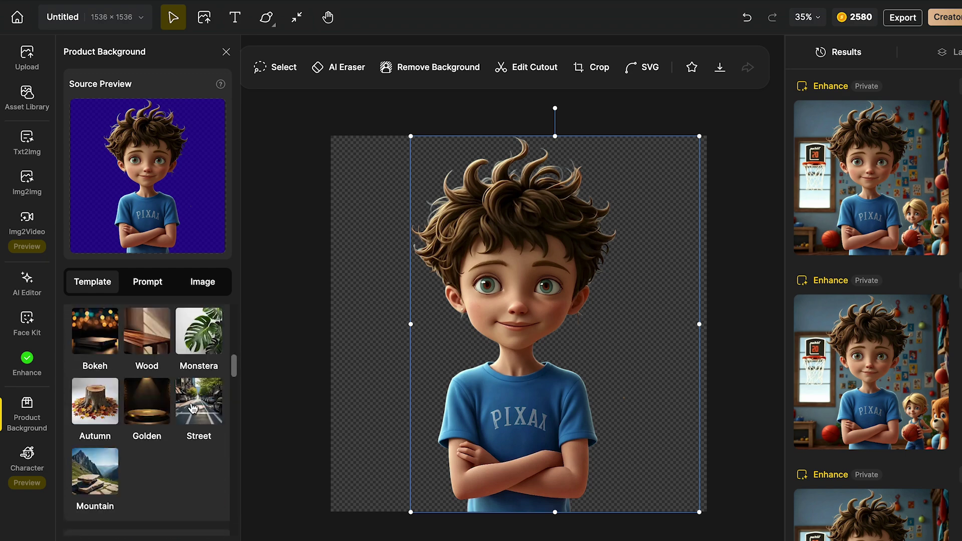
left_click(193, 409)
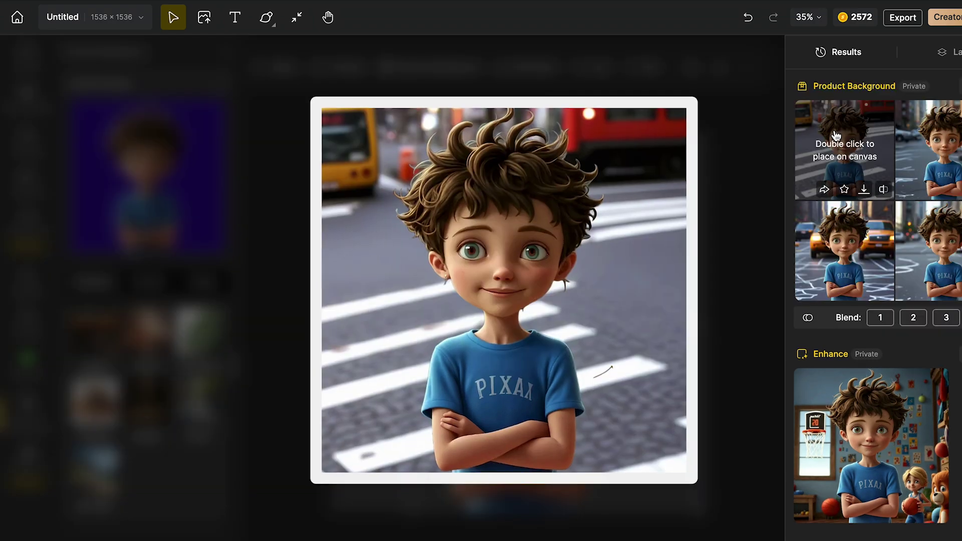
Step: Preview the generated street backgrounds, place the fourth result with the man in the red sweater on the canvas, and deselect it
mouse_move(935, 153)
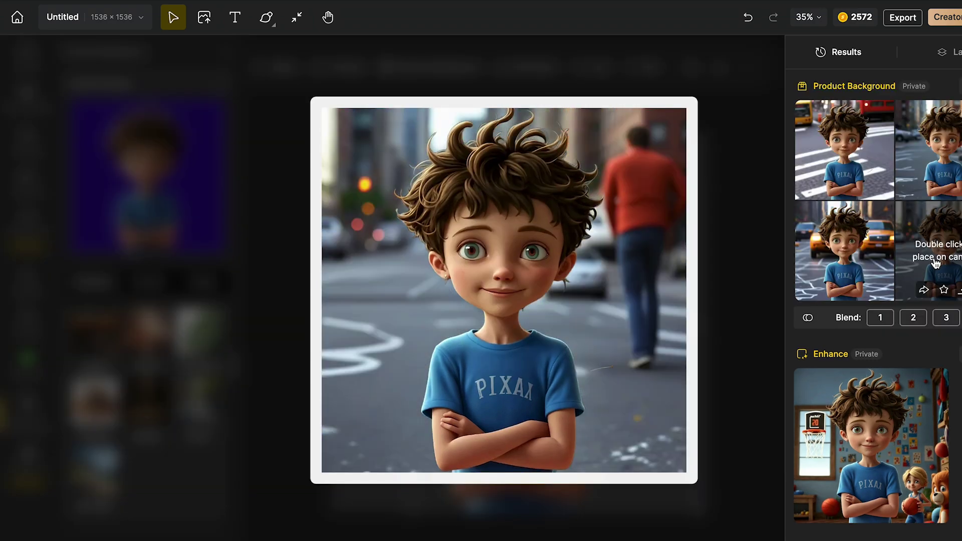
mouse_move(933, 251)
mouse_move(855, 252)
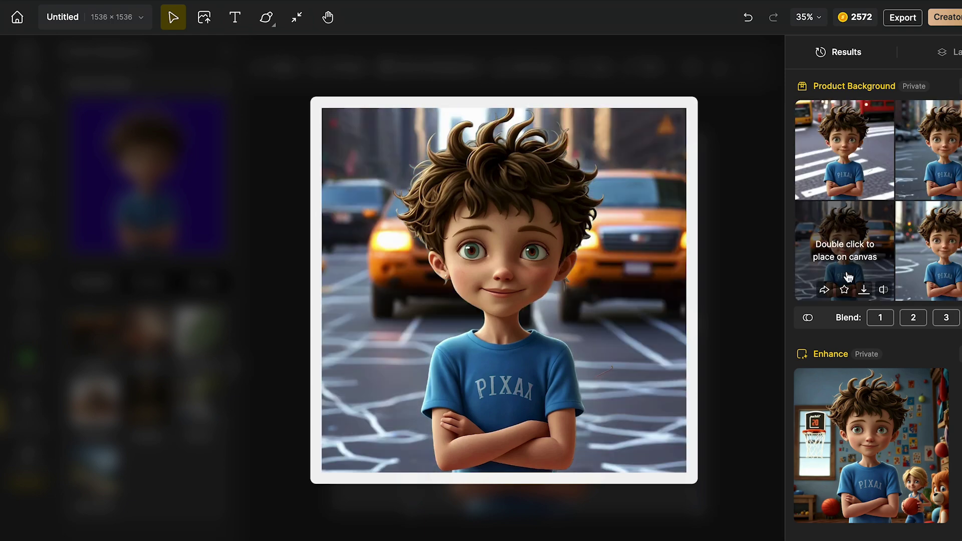
left_click(877, 325)
left_click(913, 321)
left_click(944, 321)
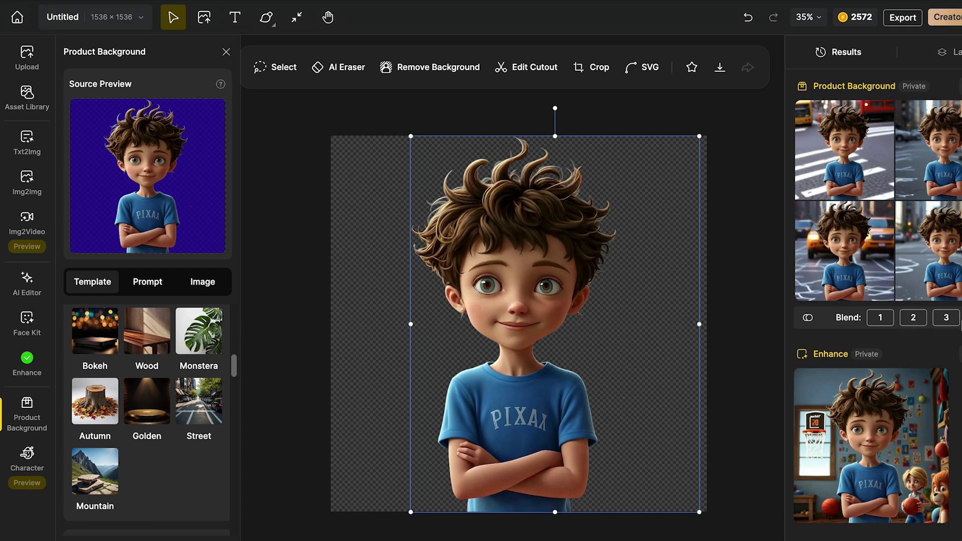
left_click(880, 323)
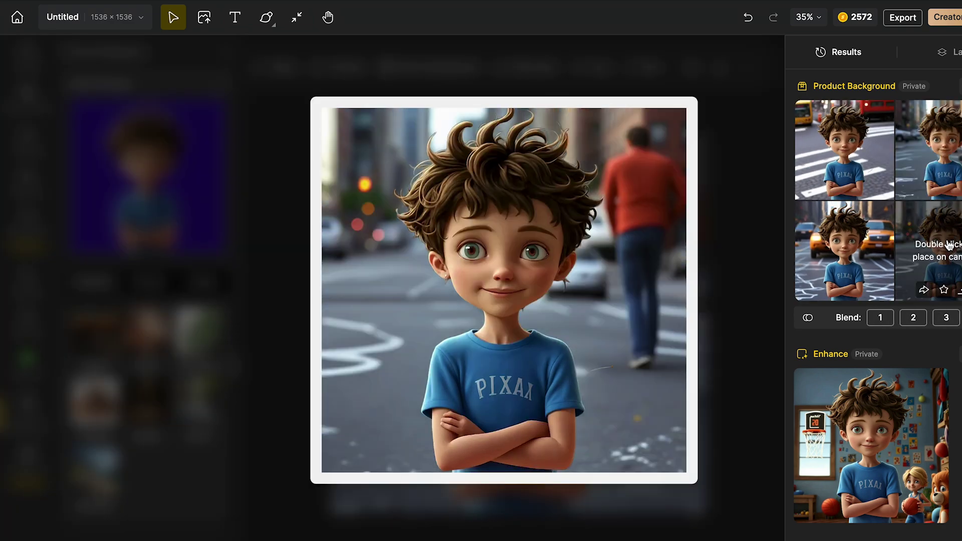
double_click(949, 245)
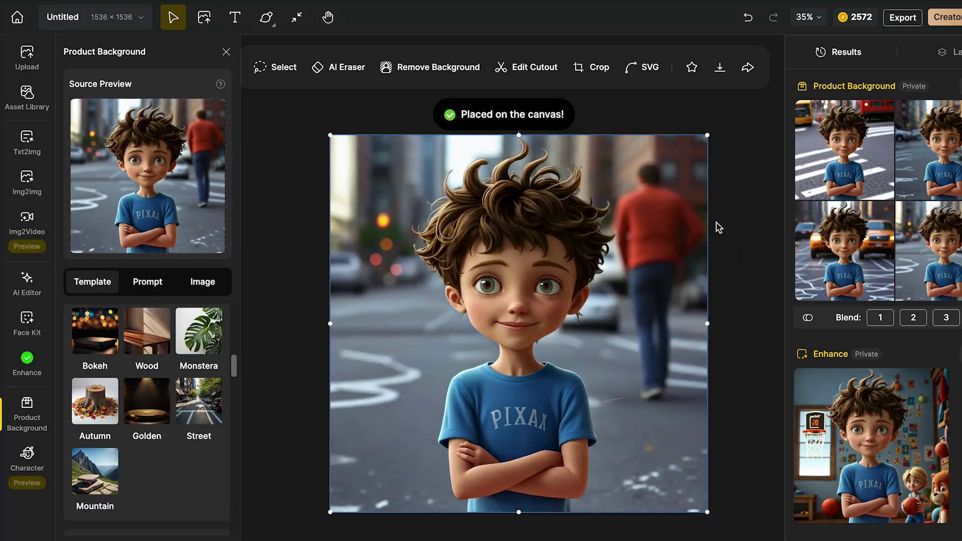
left_click(719, 228)
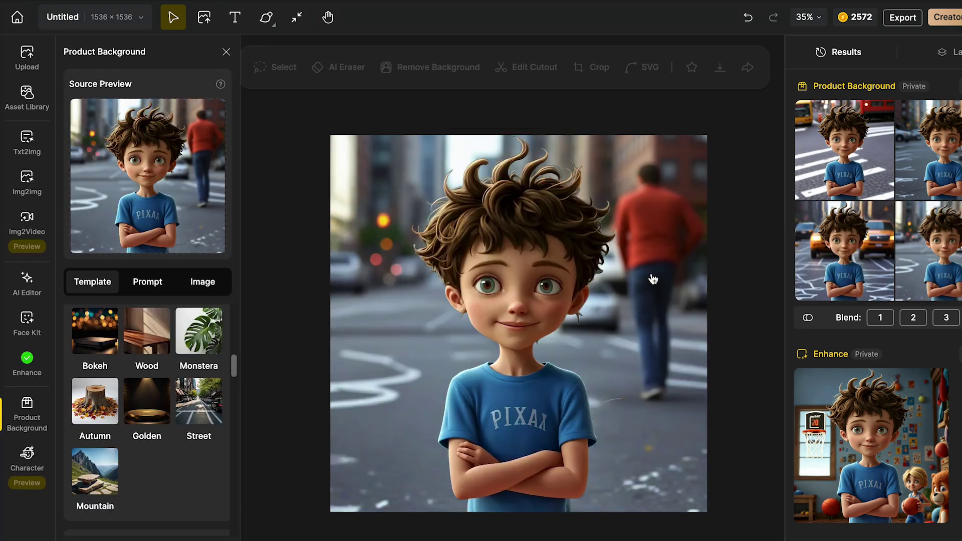